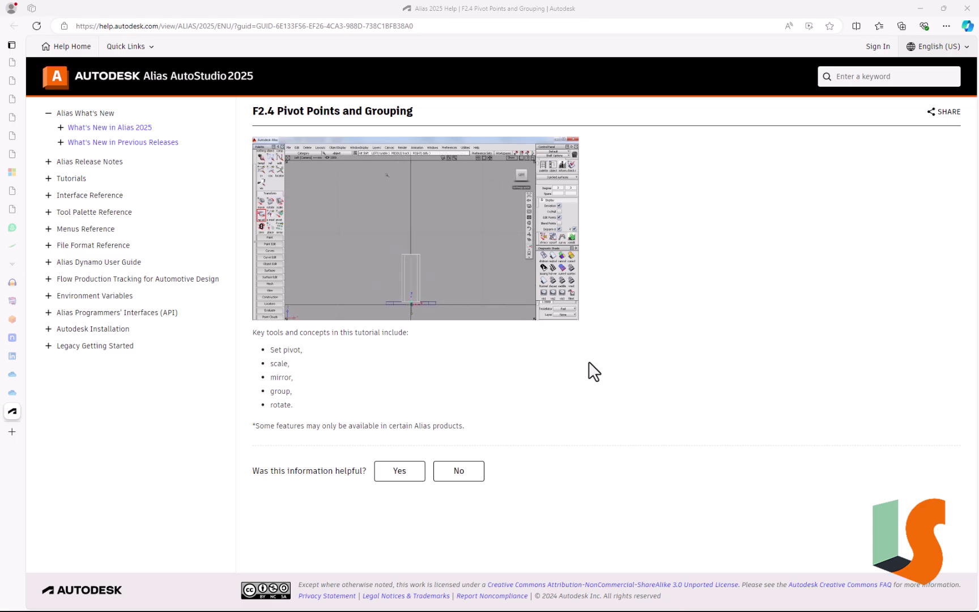
- Restore the Alias window, tilt the Persp view slightly, and switch it to orthographic projection
click(928, 7)
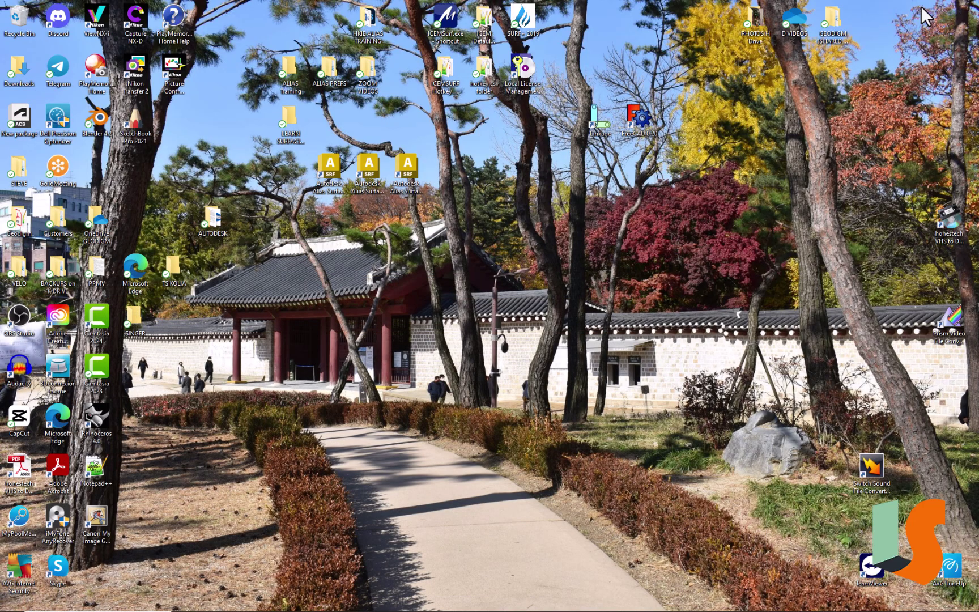
mouse_move(659, 609)
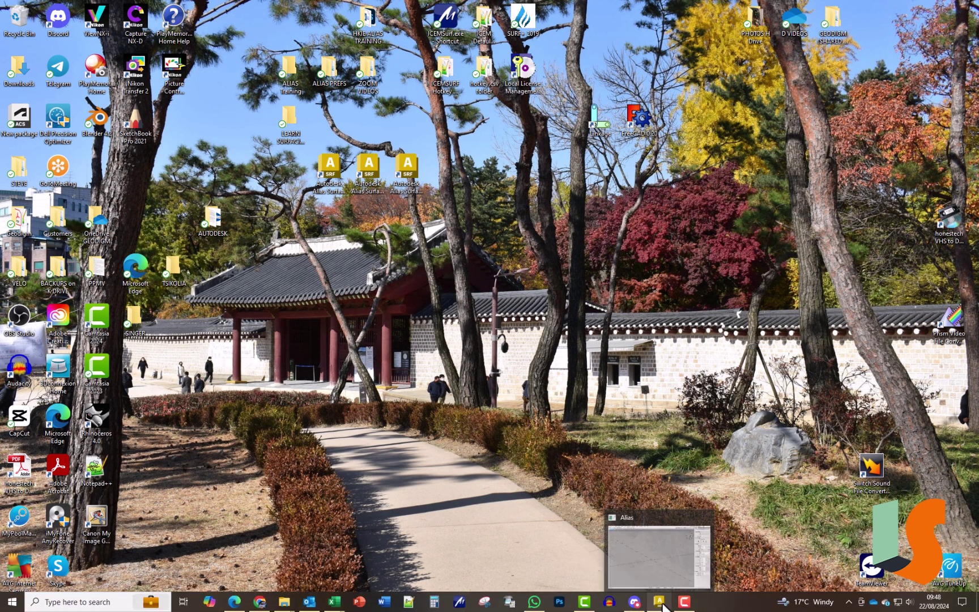
click(660, 546)
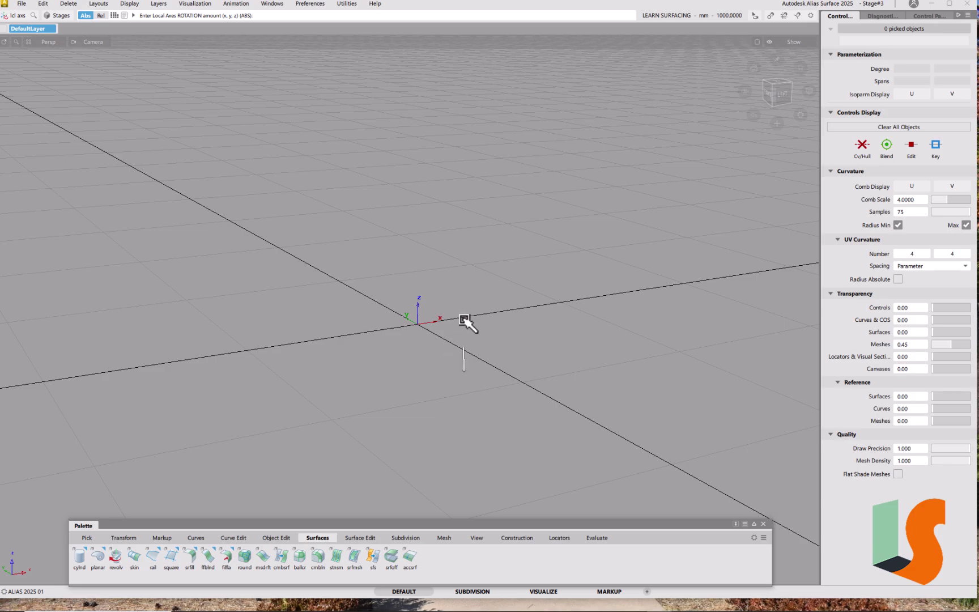
mouse_move(443, 316)
alt+shift+mouse_down()
mouse_move(415, 309)
mouse_move(454, 334)
mouse_move(409, 328)
mouse_move(444, 354)
mouse_move(451, 330)
mouse_move(487, 335)
mouse_move(442, 324)
alt+shift+mouse_up()
alt+shift+right_drag(469, 390, 474, 338)
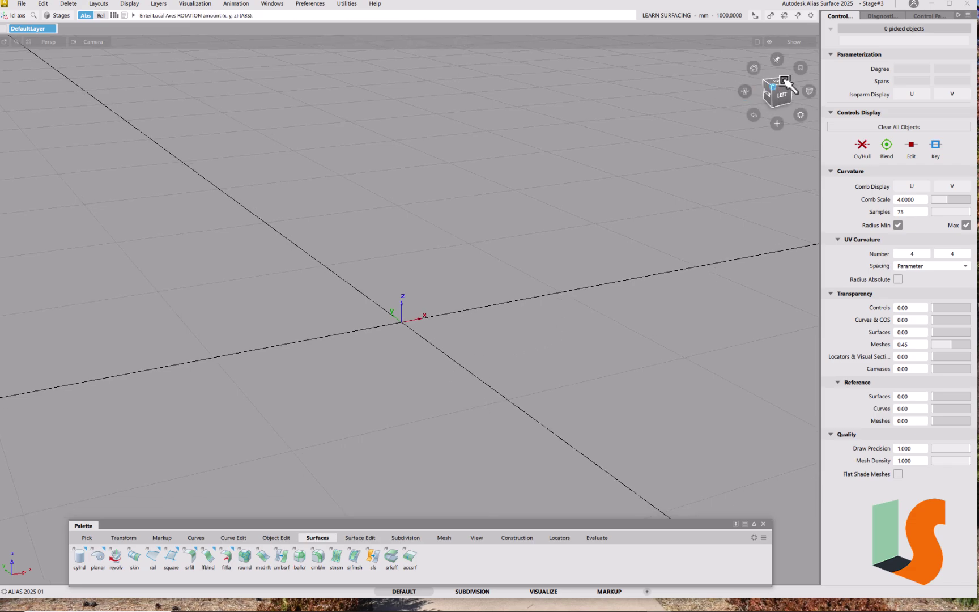
click(810, 91)
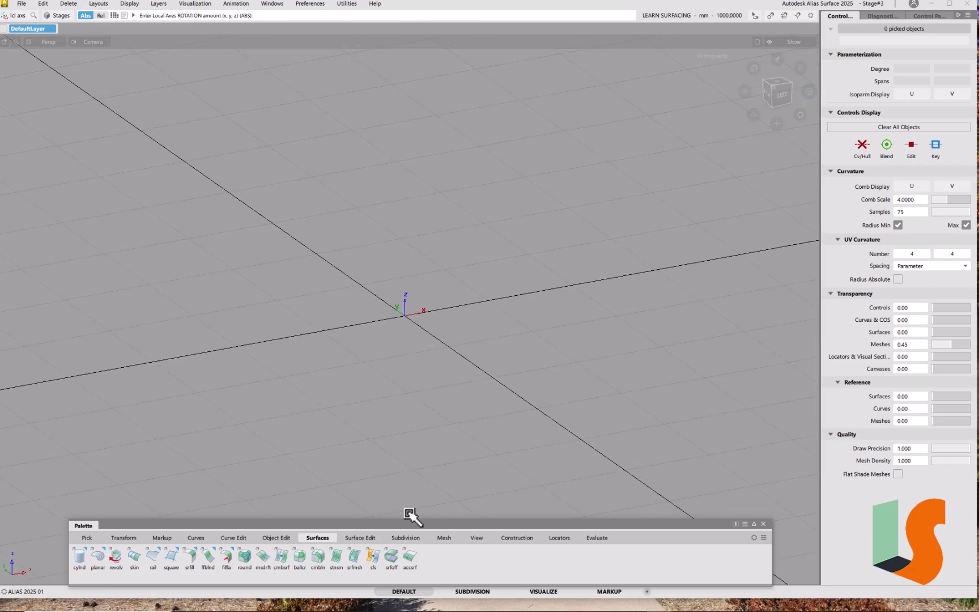
- Place a cylinder with Degree 3, Spans 8 and Caps 2 at the origin
double_click(79, 557)
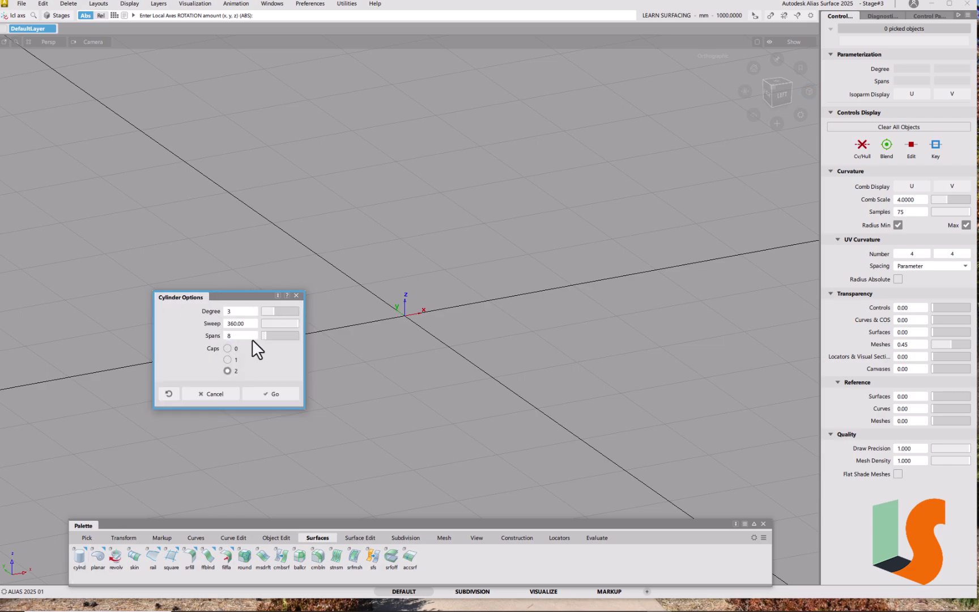
click(276, 394)
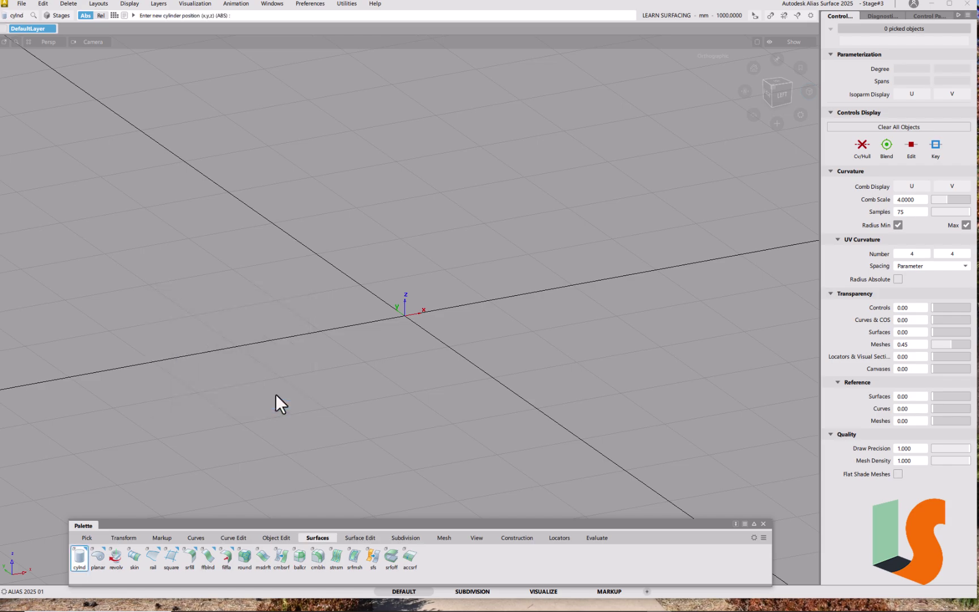
click(404, 322)
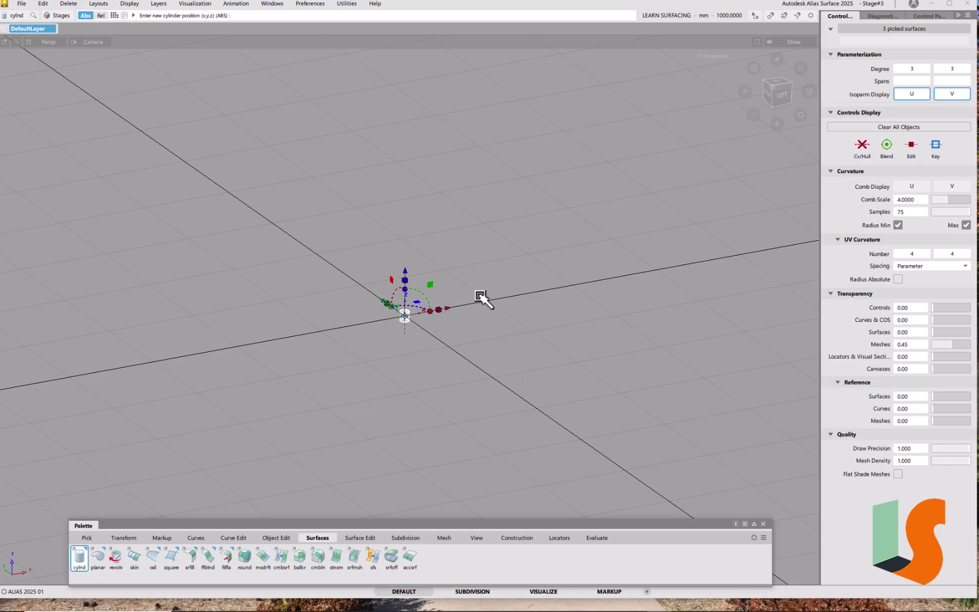
- Stretch the cylinder along Z into a tall column scaled 100, 100, 620.7932
alt+shift+right_drag(404, 334, 397, 234)
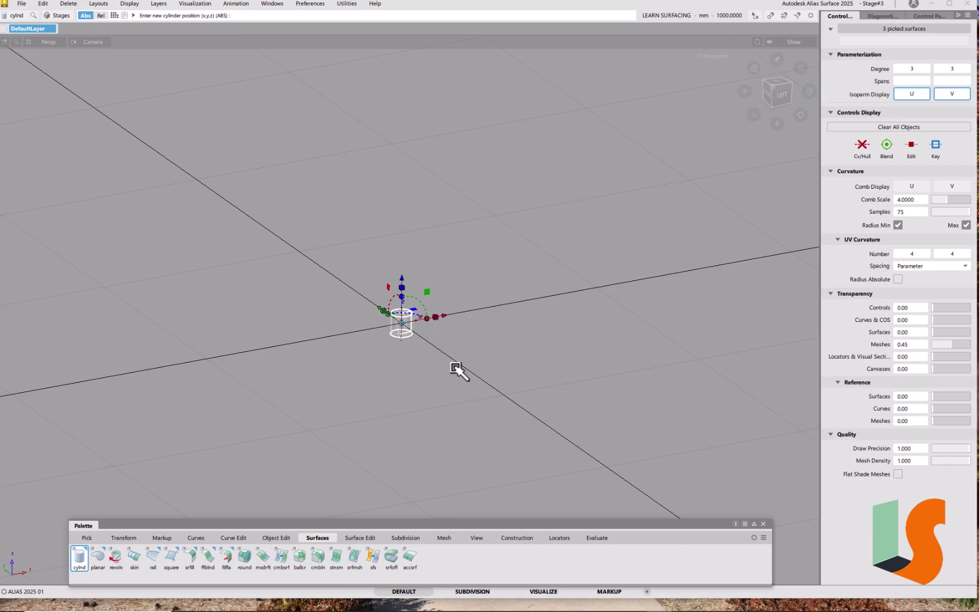
drag(403, 287, 428, 200)
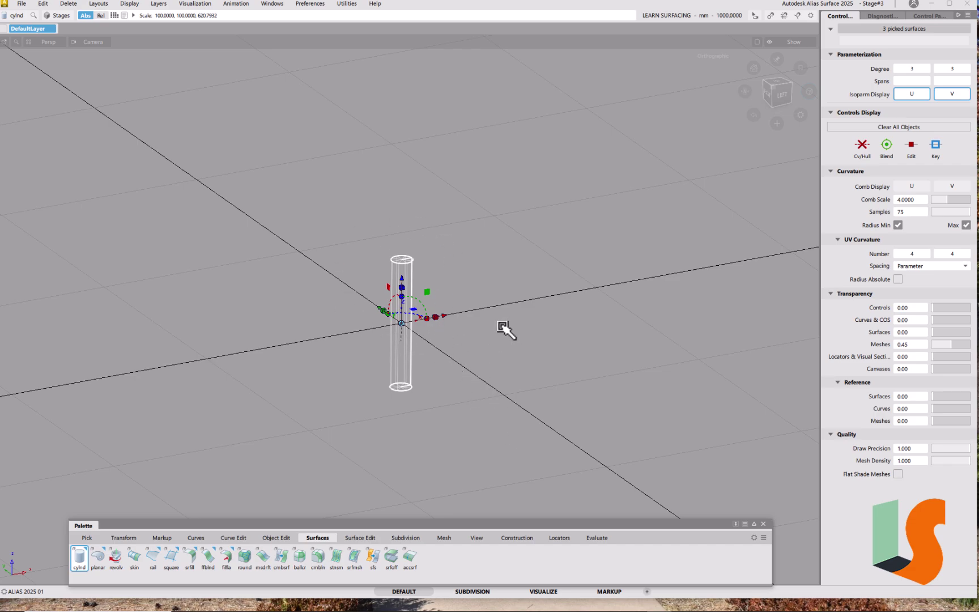
ctrl+shift+drag(486, 354, 447, 355)
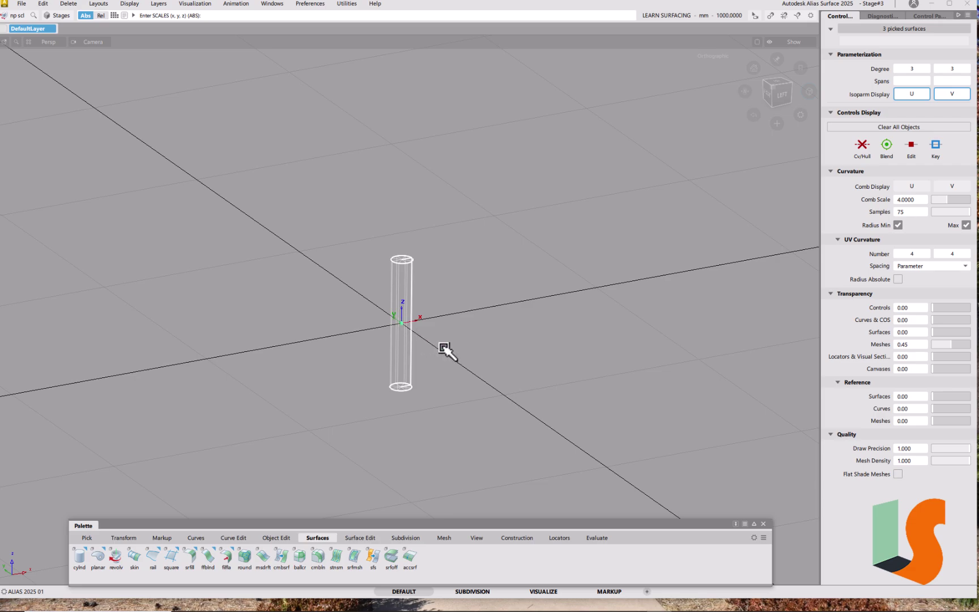
- Hide the grid and world axes and maximize the Alias window
key(ctrl+g)
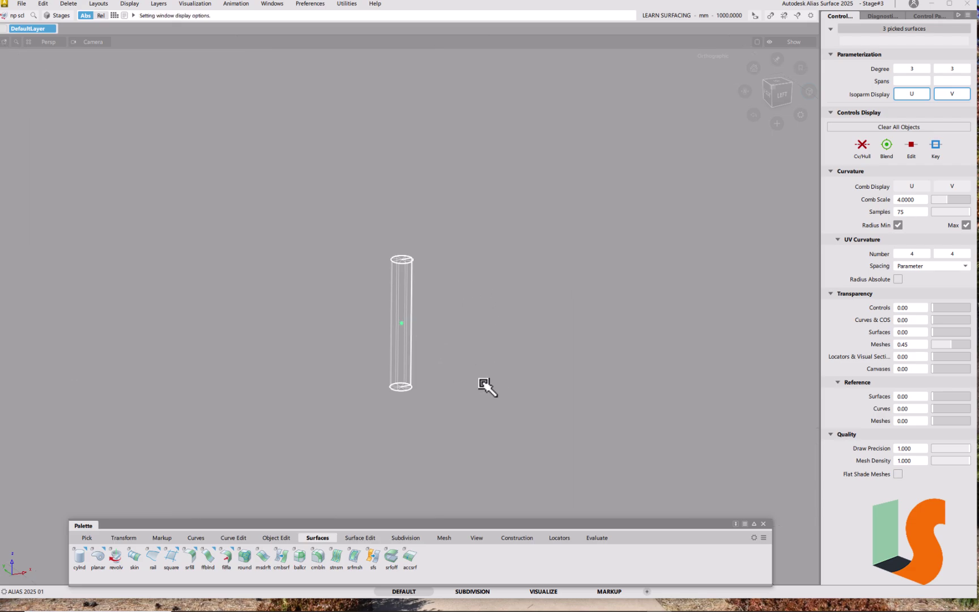
ctrl+shift+drag(483, 383, 459, 378)
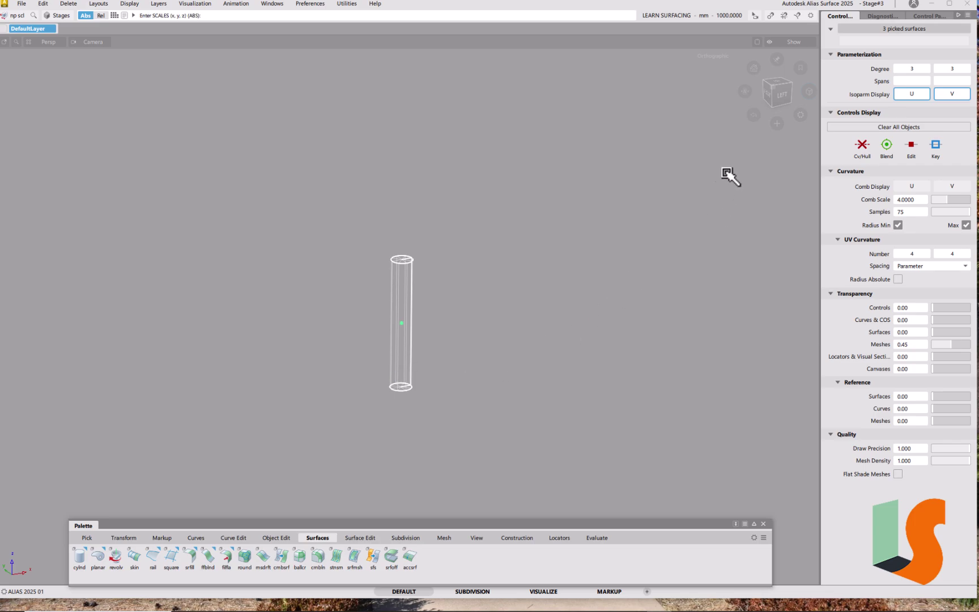
click(950, 4)
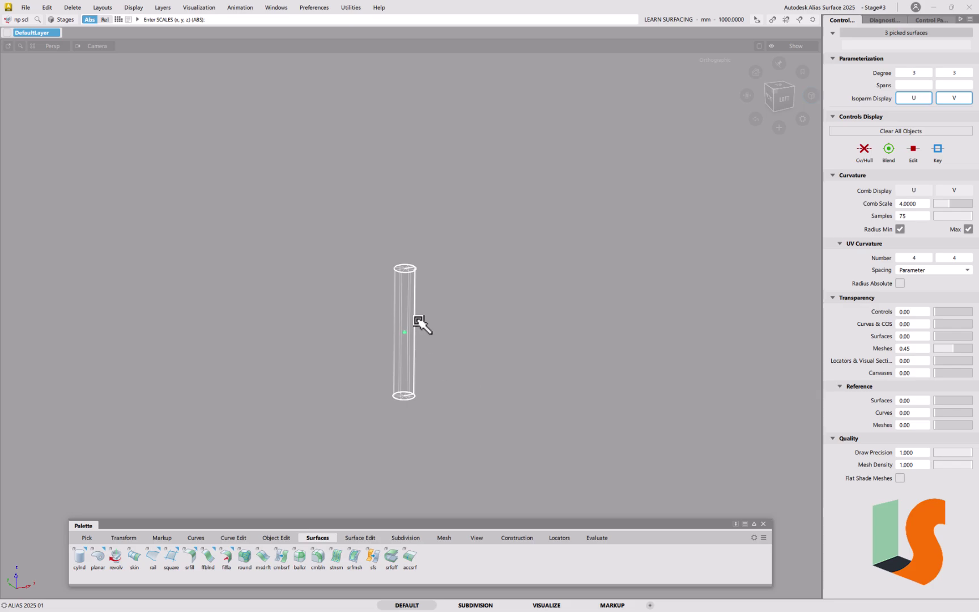
- Try non-proportional stretches of the column, undoing the sideways and tilted widenings
right_drag(498, 363, 450, 360)
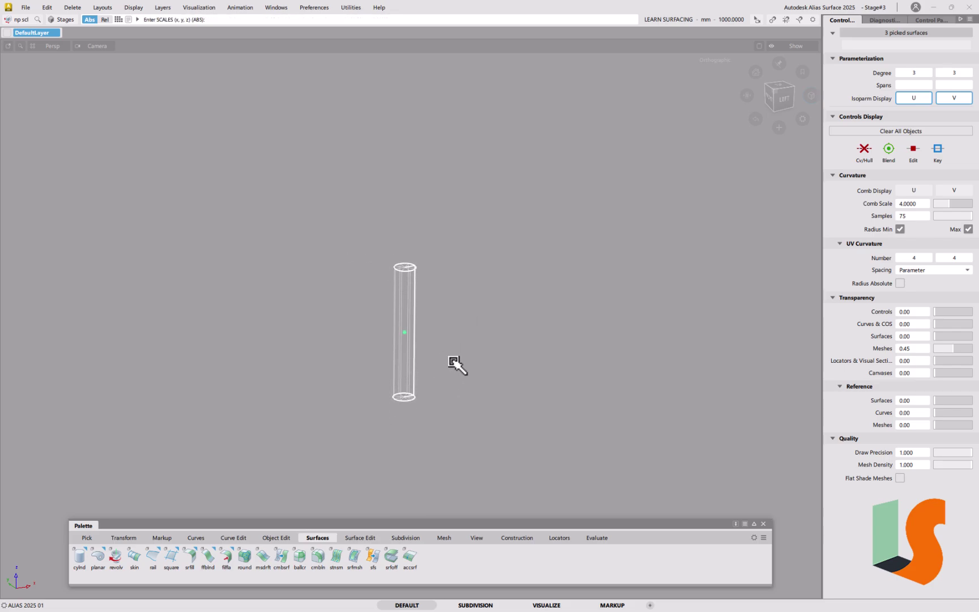
alt+shift+drag(457, 363, 428, 372)
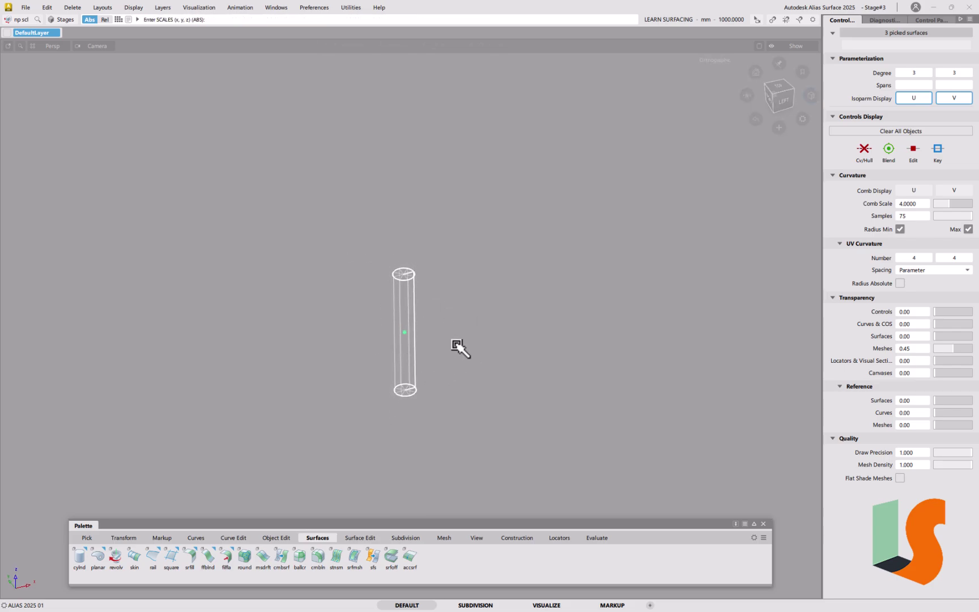
drag(476, 344, 700, 235)
key(ctrl+z)
drag(474, 351, 673, 428)
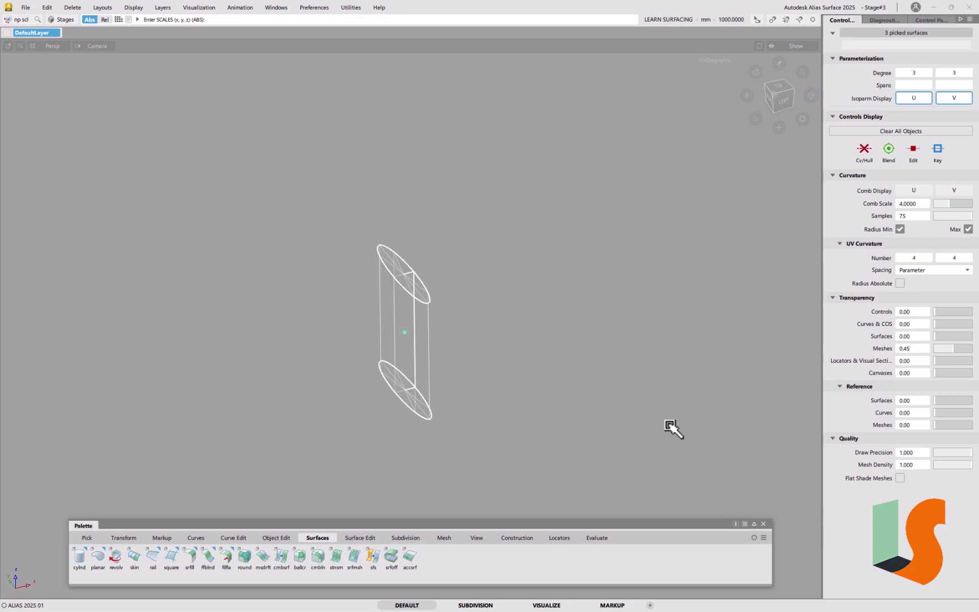
key(ctrl+z)
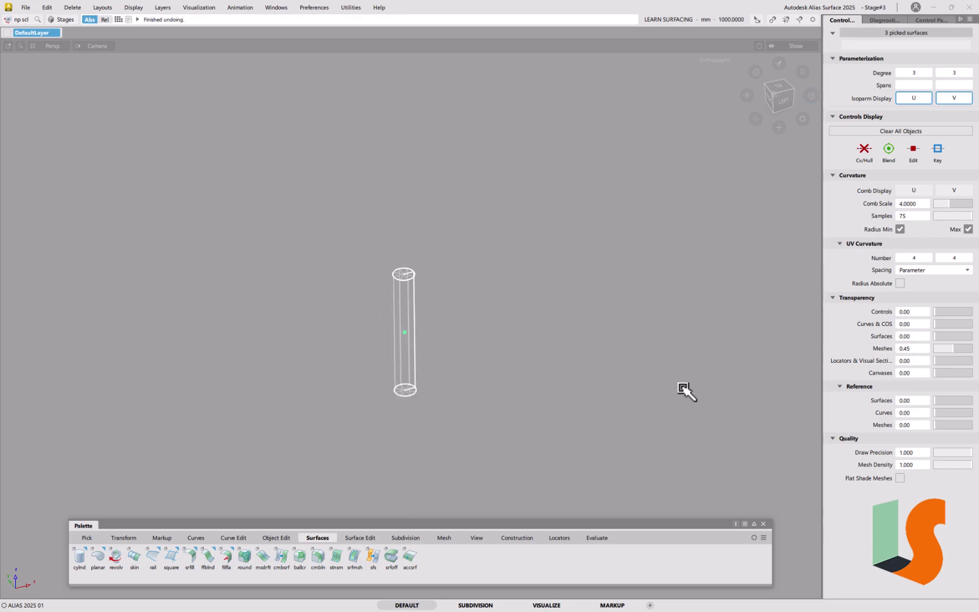
- Show the Information Window and enter scale values 200, 200 and 500 for X, Y and Z
click(278, 7)
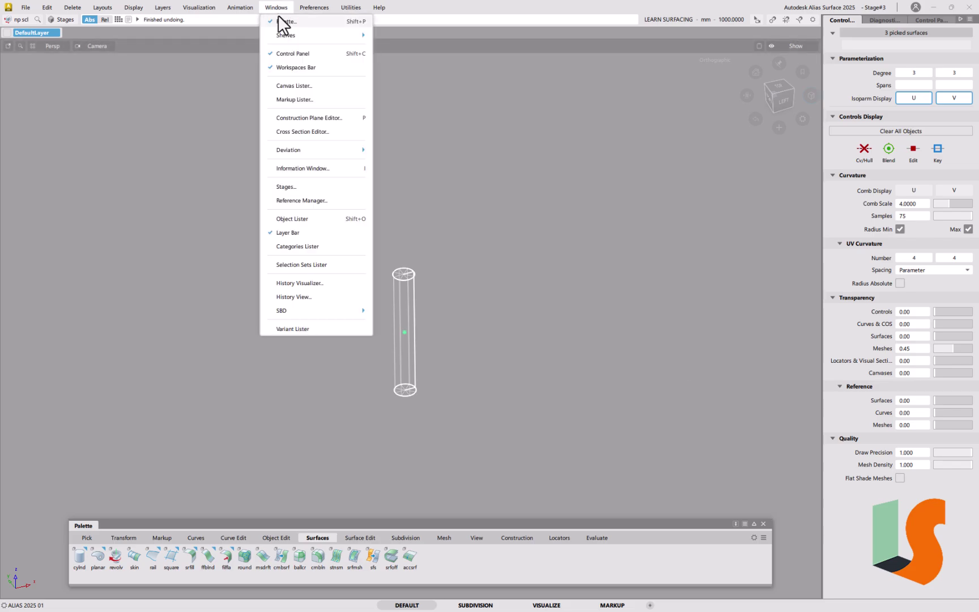
click(328, 169)
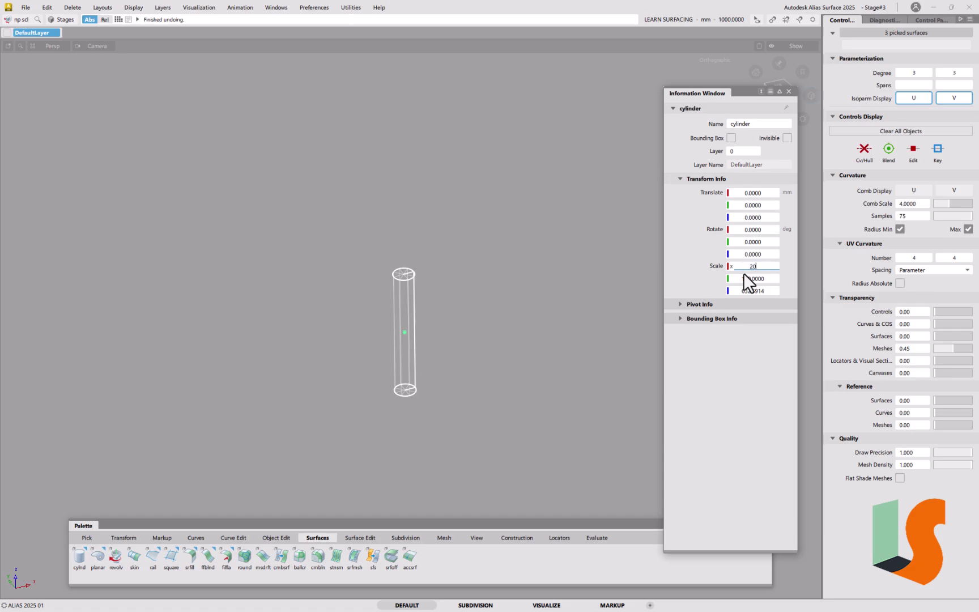
key(Tab)
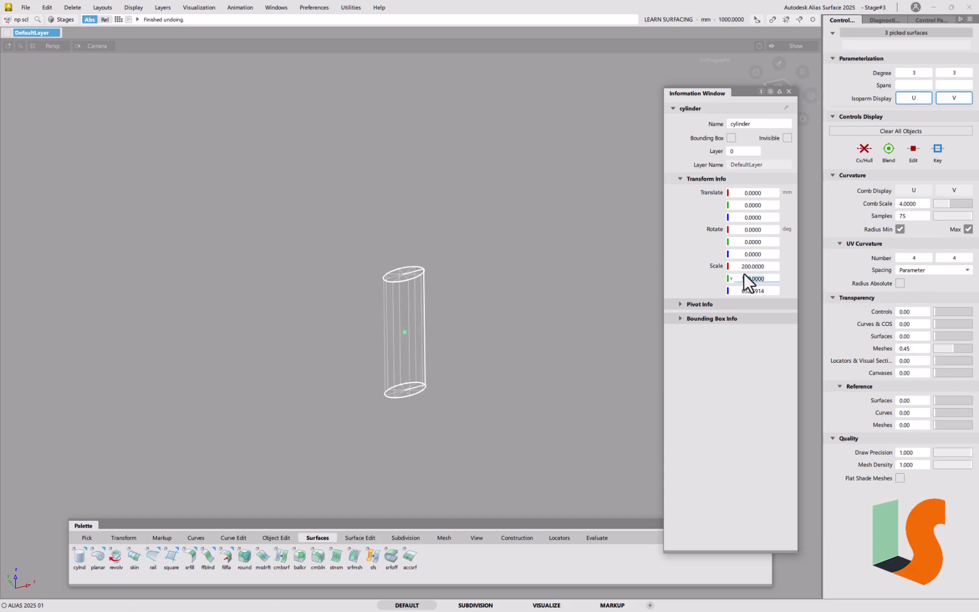
text(200)
key(Return)
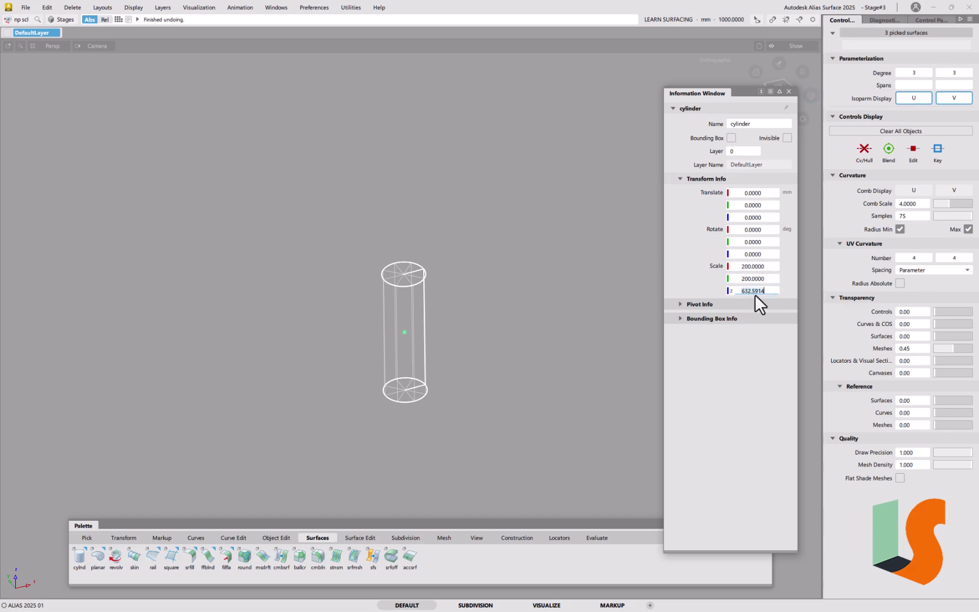
click(755, 294)
text(500)
key(Return)
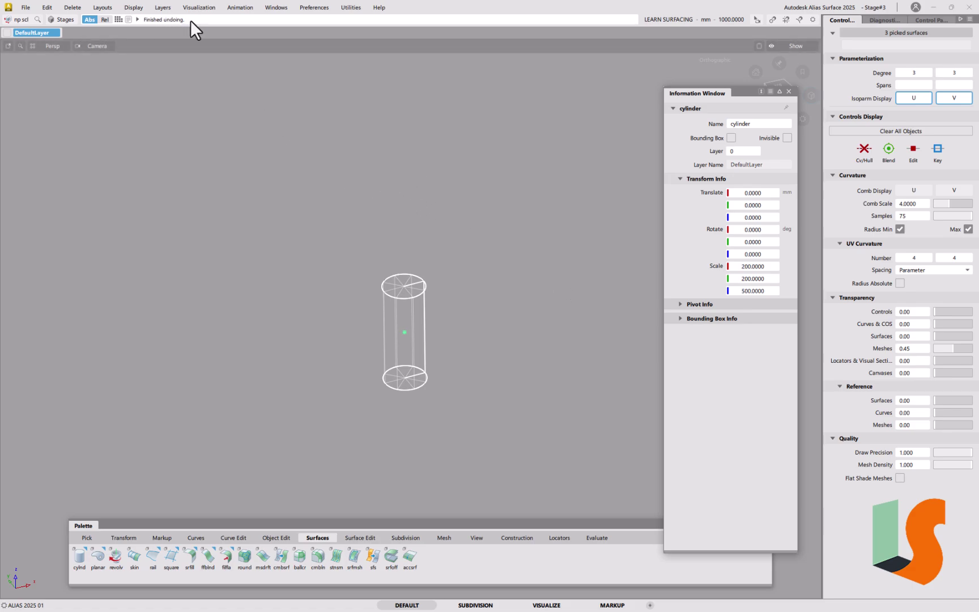
- Apply an absolute non-proportional scale of 150 150 300 to the cylinder
ctrl+shift+drag(421, 253, 391, 255)
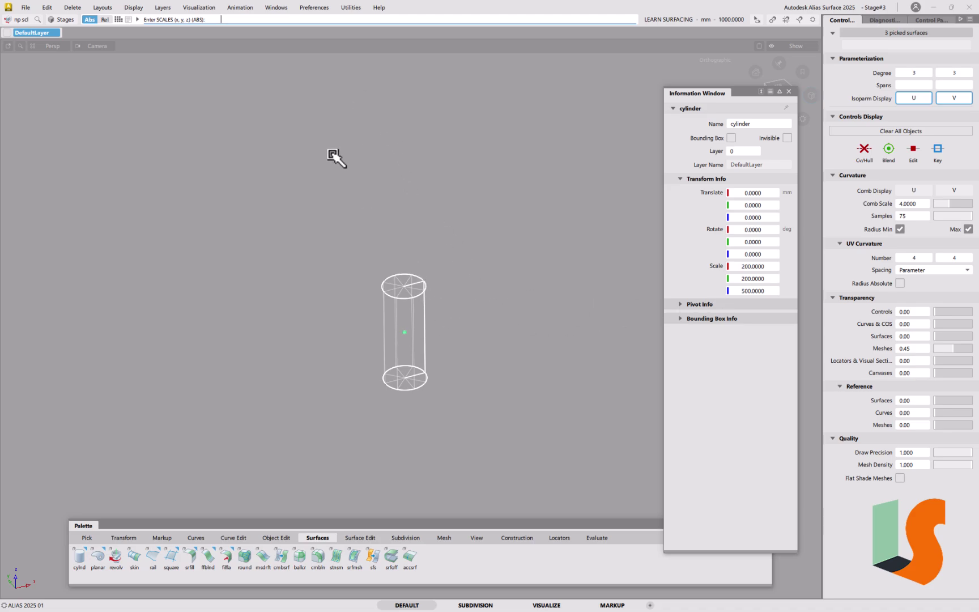
text(50 150 300)
key(Return)
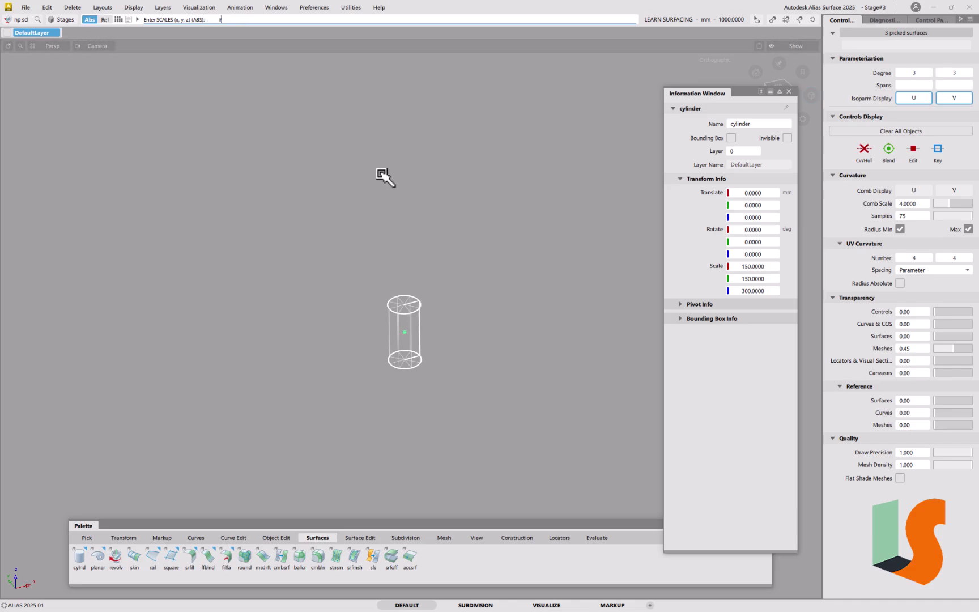
- Switch scaling to relative and apply factors 2 2 2, giving 300, 300, 600
key(Return)
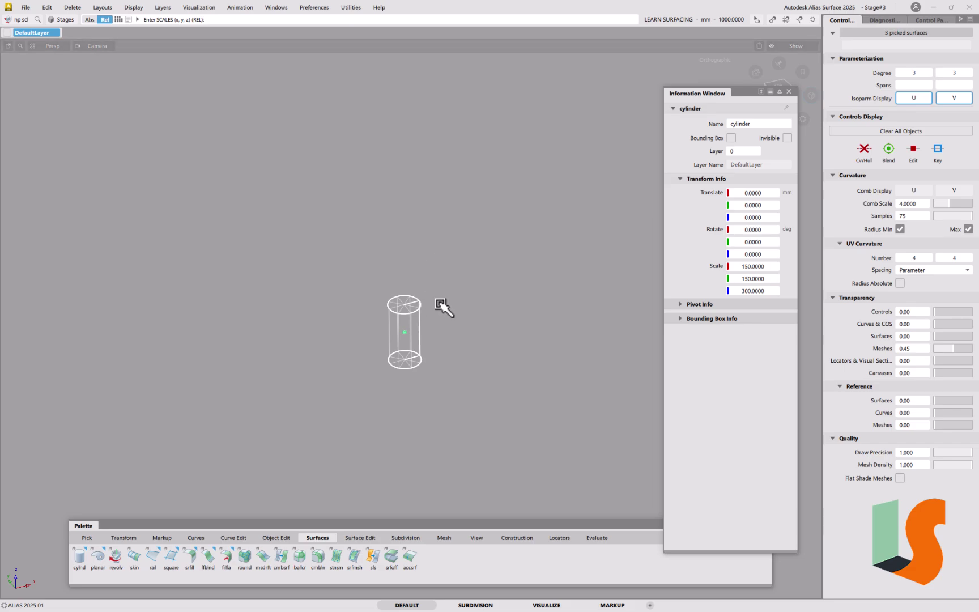
click(224, 23)
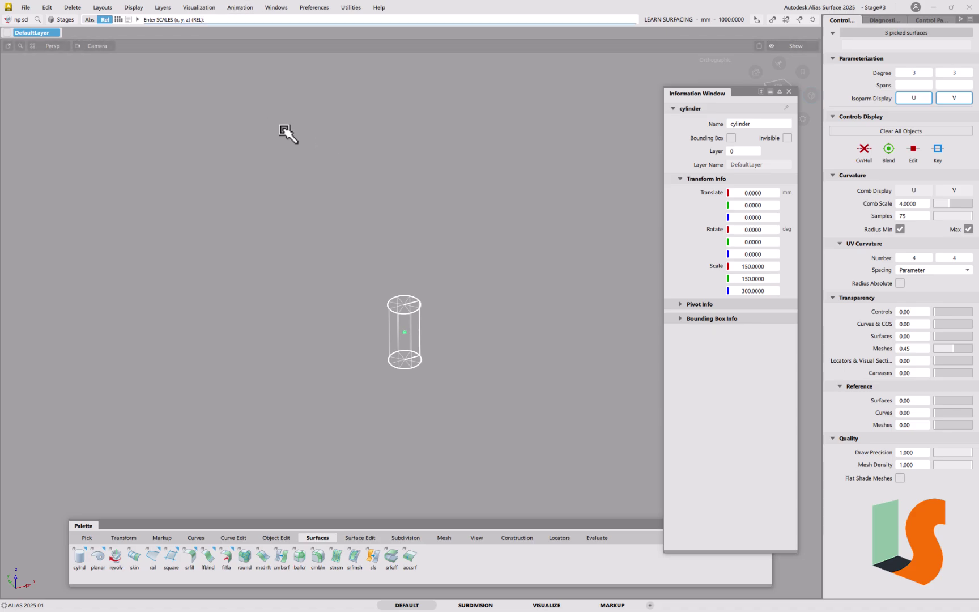
text(2 2)
text(2)
key(Return)
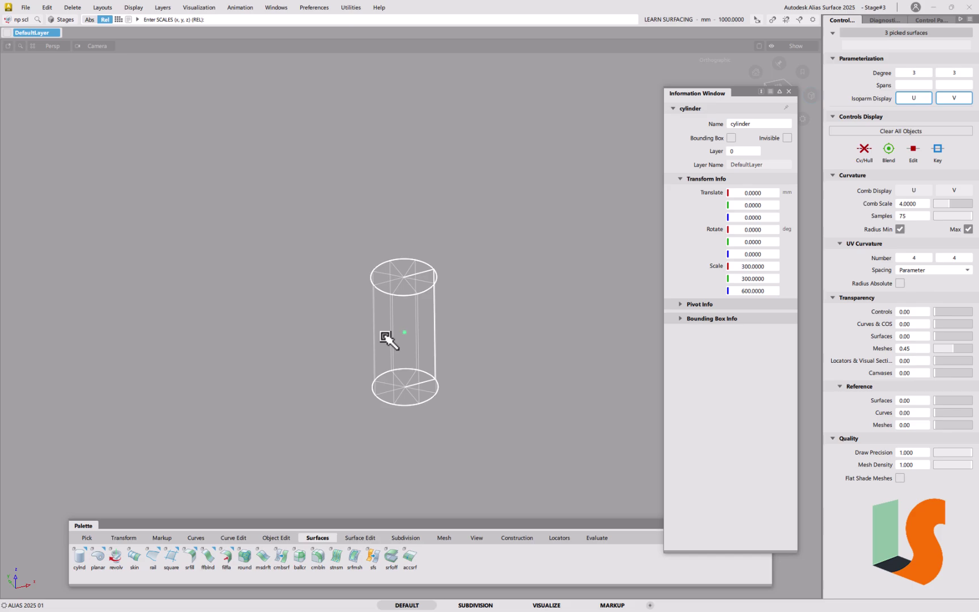
- Deselect the cylinder, dolly the view out, and hide the ground grid and axes
key(ctrl+g)
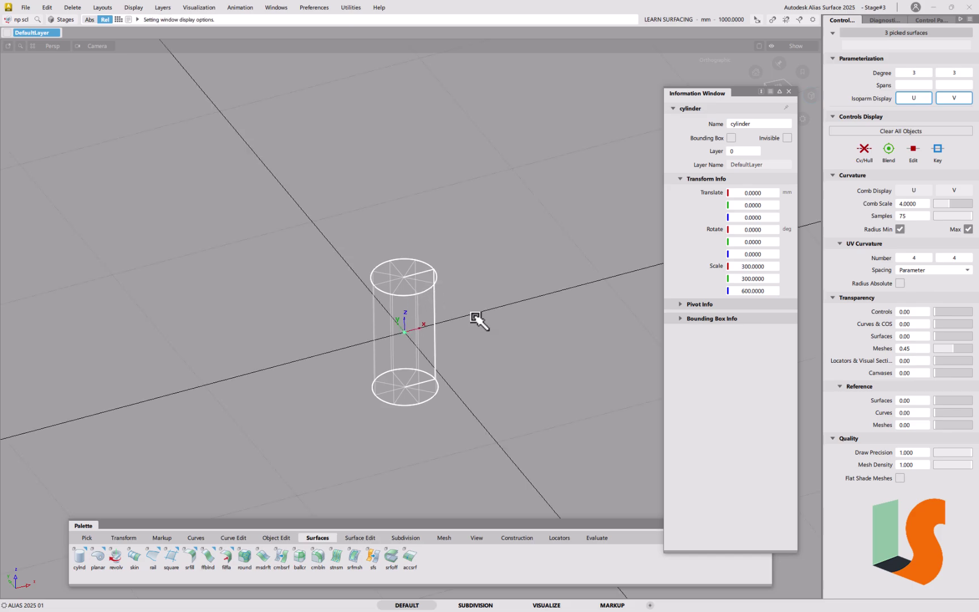
click(505, 307)
scroll(499, 328, down, 3)
alt+shift+middle_drag(500, 328, 459, 328)
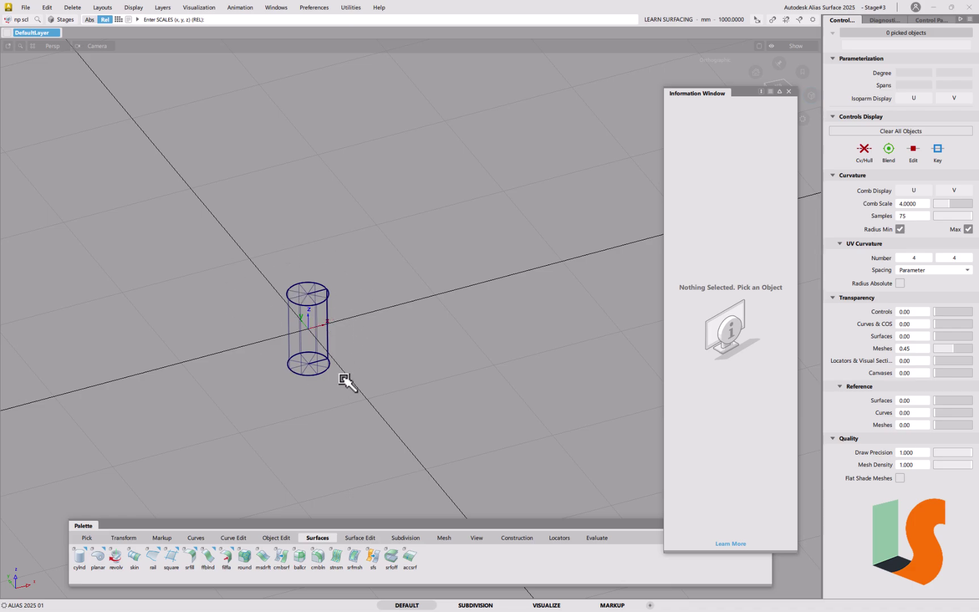
key(ctrl+shift+g)
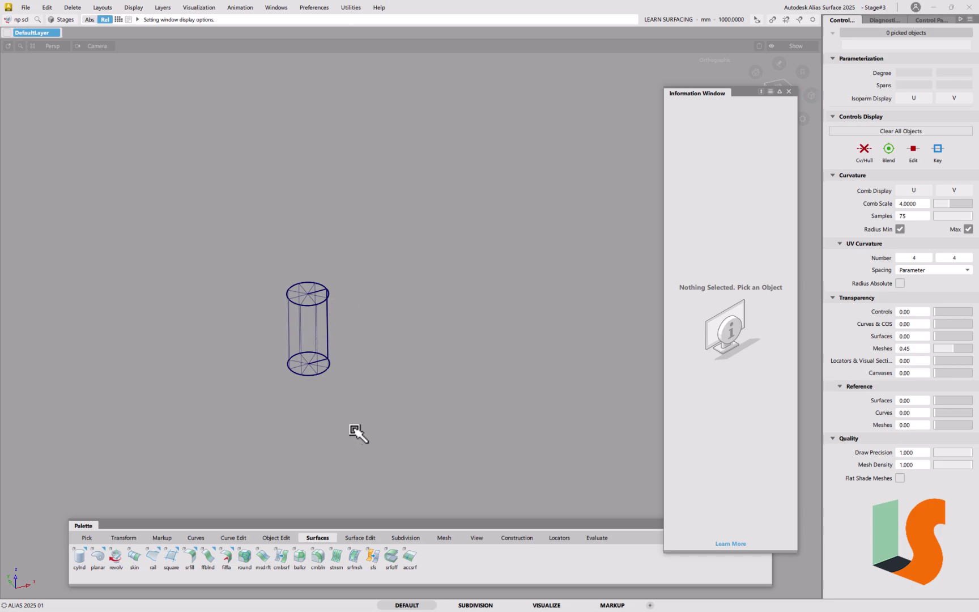
- Pick the cylinder as a whole object and bring up the Transform tools
ctrl+shift+drag(336, 373, 338, 395)
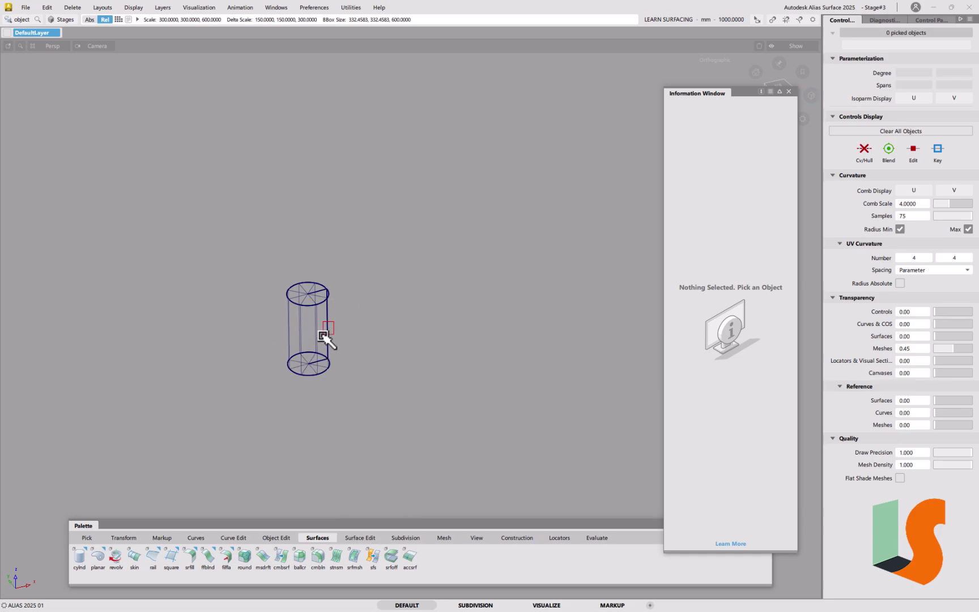
click(333, 333)
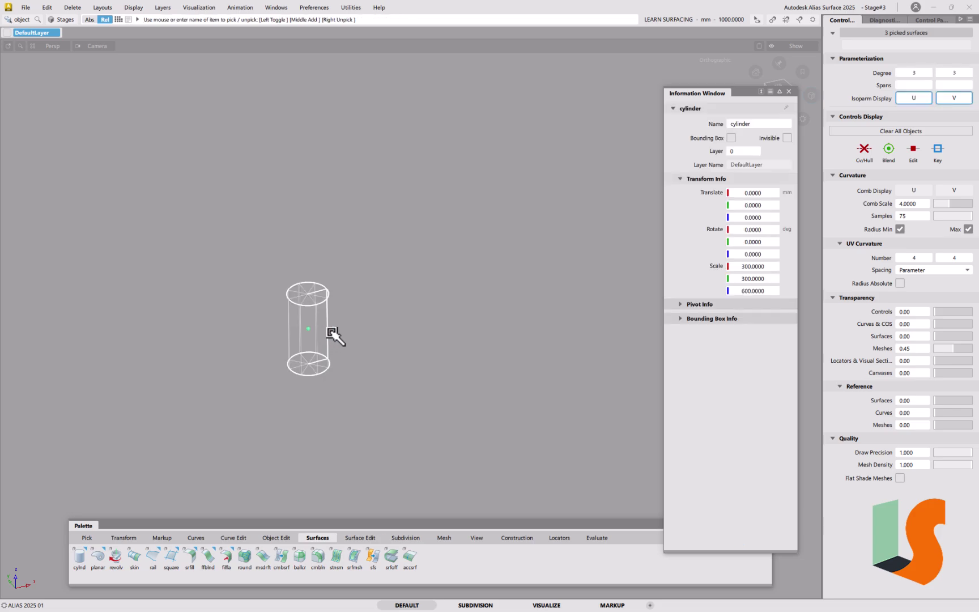
click(125, 541)
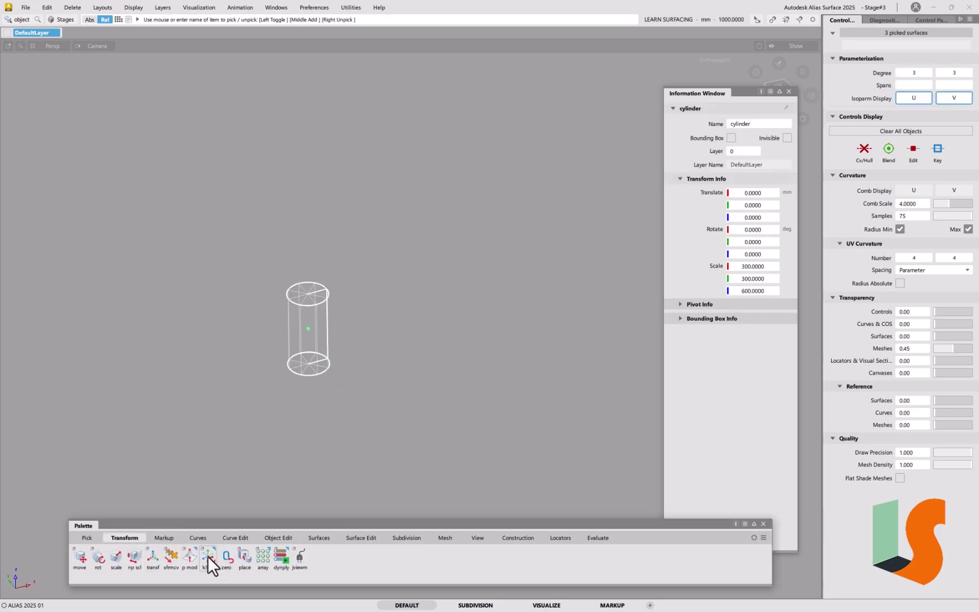
- Apply Set Local Axes in Interactive mode to display the cylinder's own axes
drag(207, 555, 268, 604)
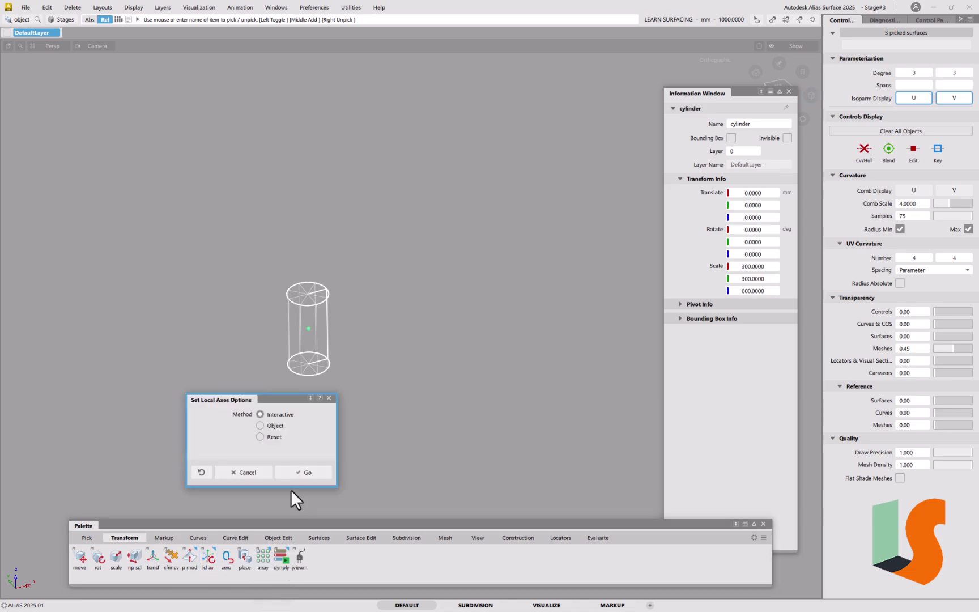
click(316, 475)
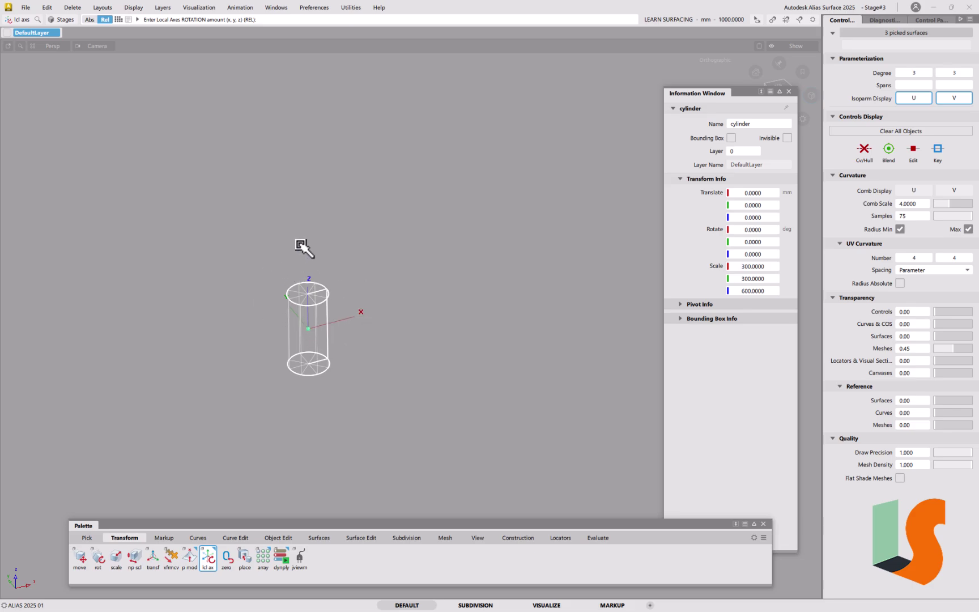
- Deselect, move the Information Window aside, and view the cylinder from the LEFT side
drag(424, 357, 431, 288)
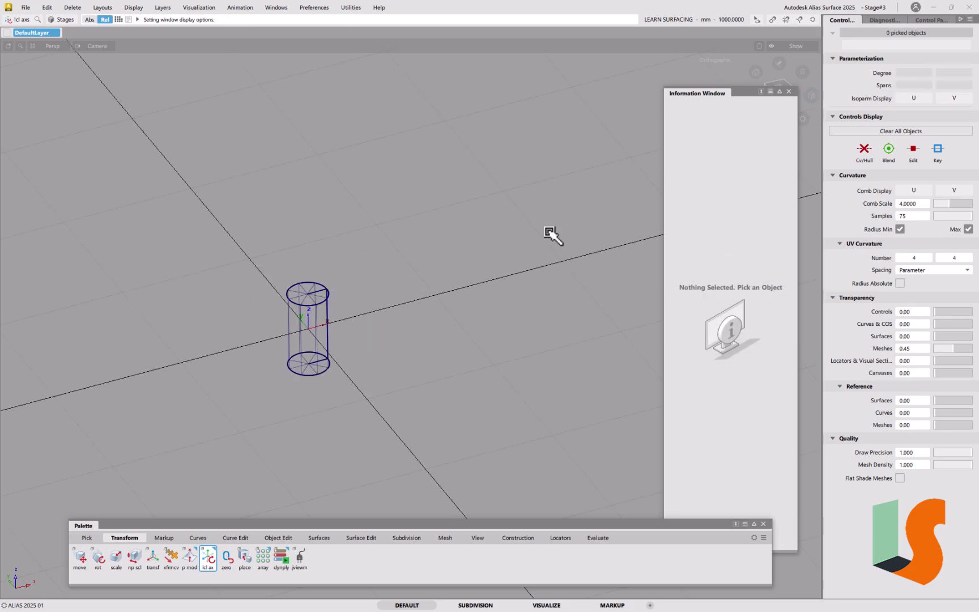
drag(721, 96, 674, 85)
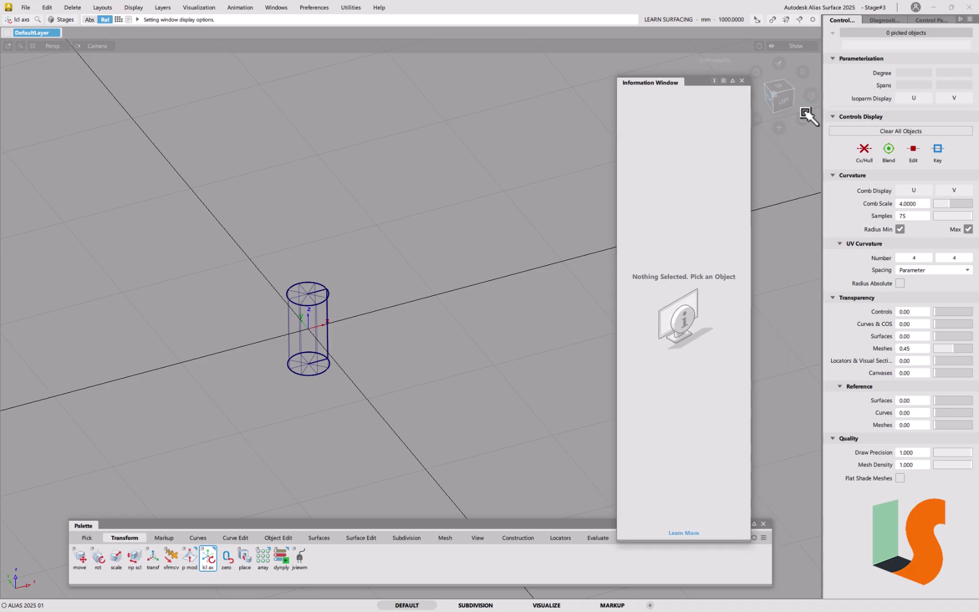
click(778, 93)
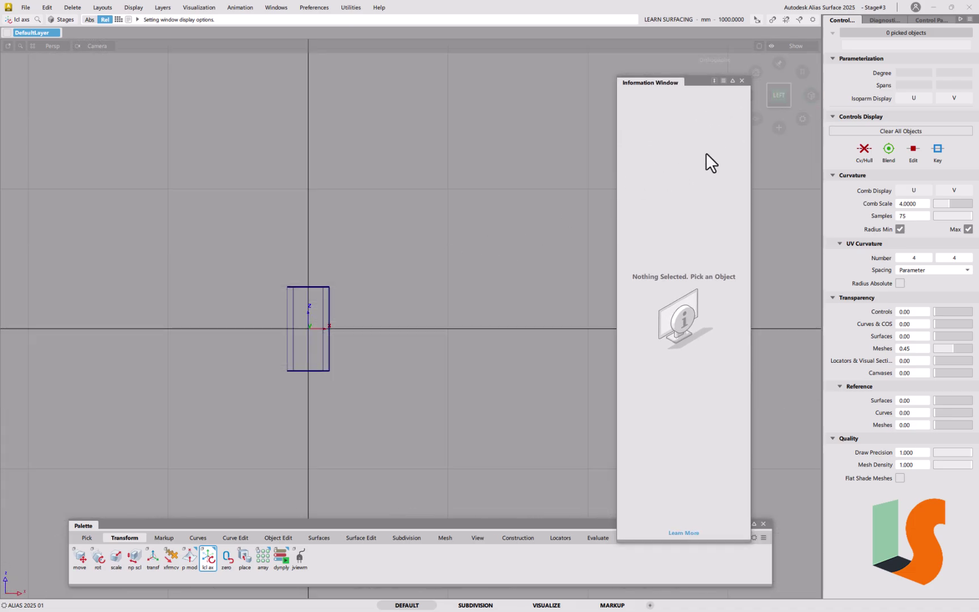
click(324, 538)
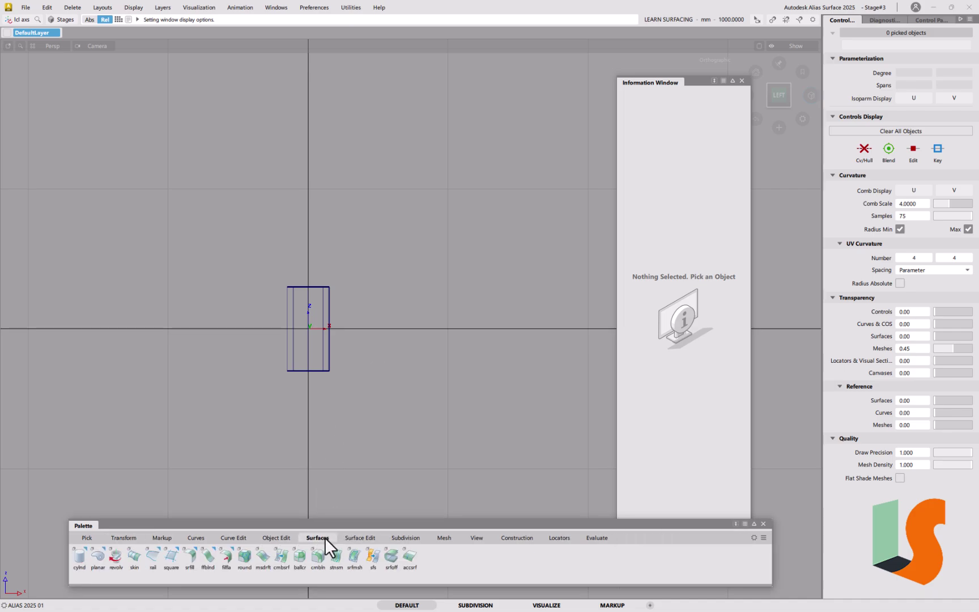
- Place a second cylinder at X 1000 and enlarge it uniformly to 411.449
click(79, 555)
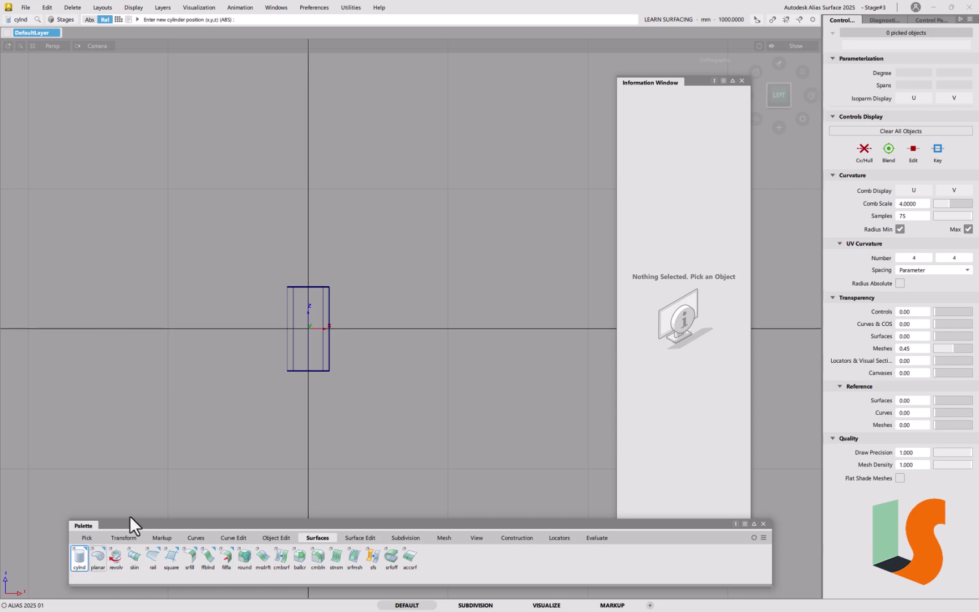
click(447, 330)
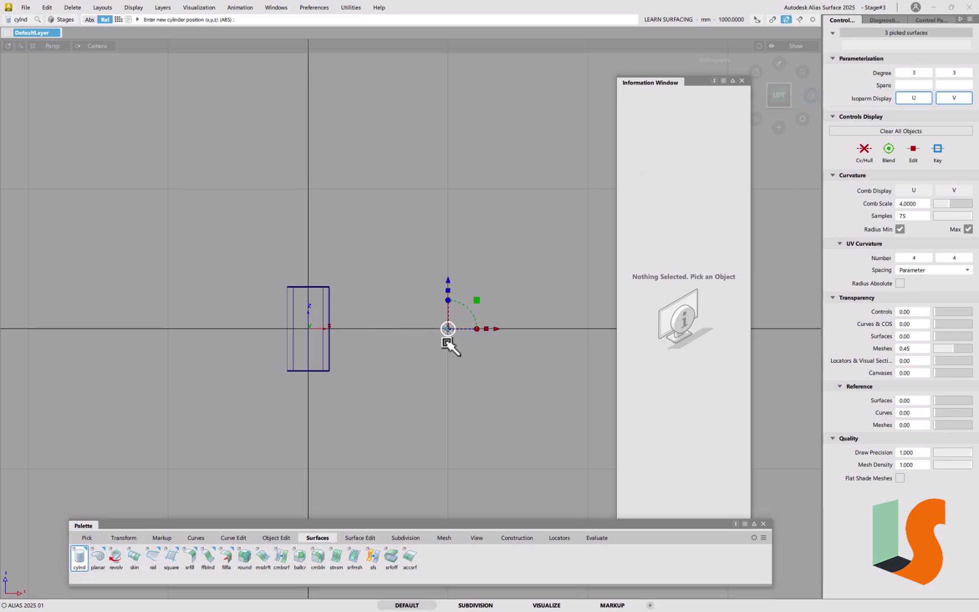
click(487, 329)
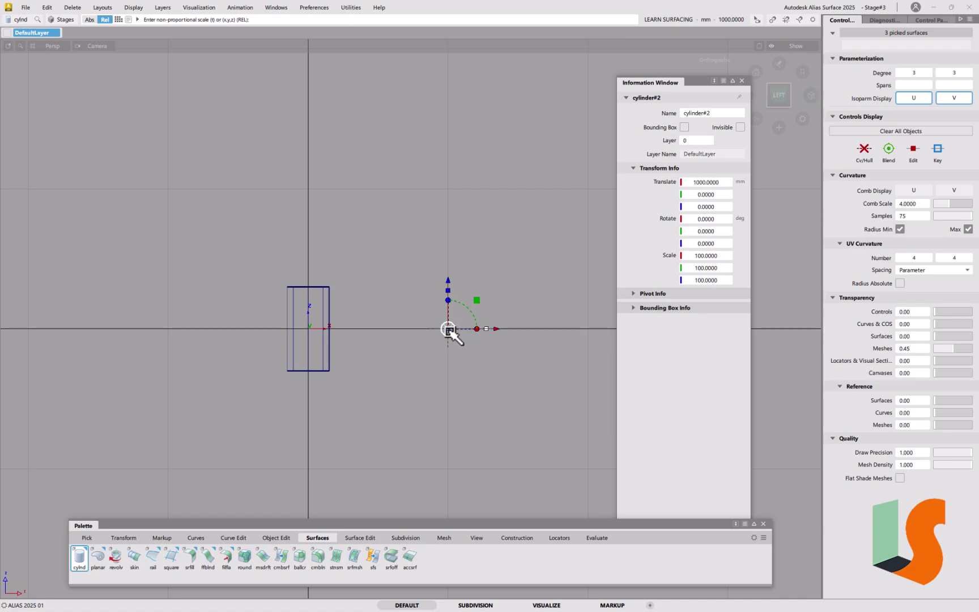
drag(449, 331, 494, 274)
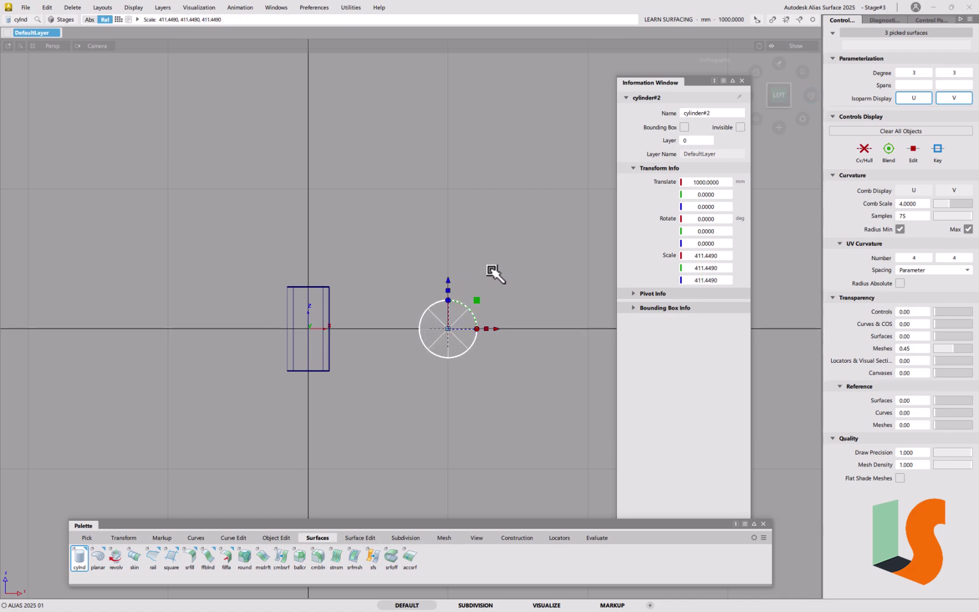
- Stretch cylinder#2 lengthwise to a Y scale of 721.6053, then deselect it
alt+shift+drag(393, 318, 467, 337)
alt+shift+right_drag(467, 338, 489, 375)
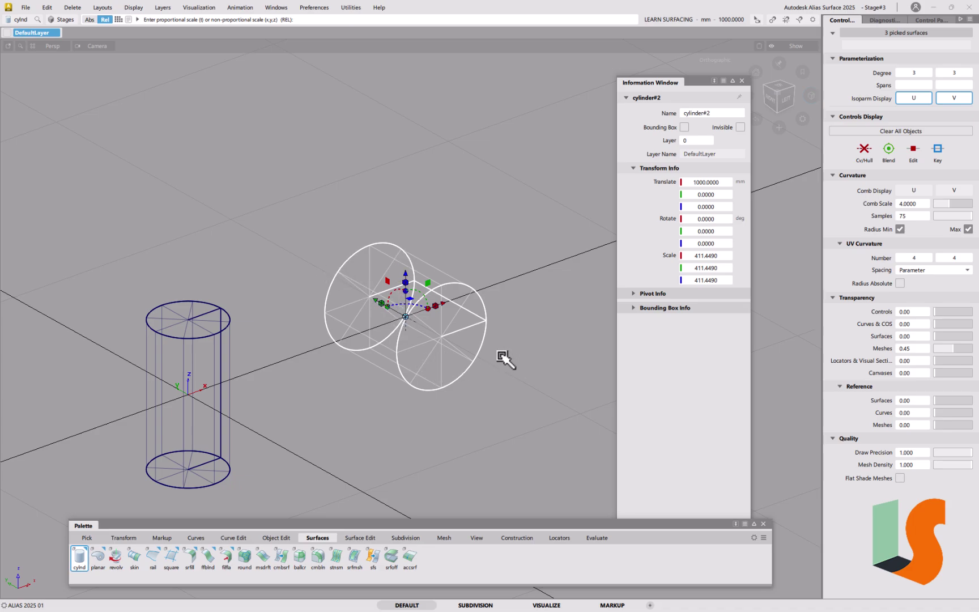
ctrl+shift+click(522, 404)
drag(382, 307, 405, 306)
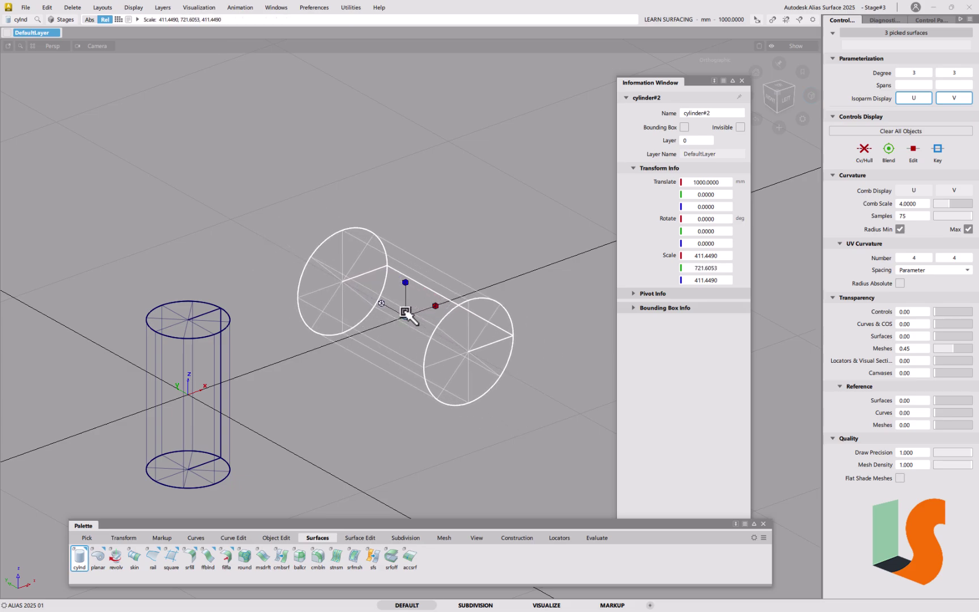
click(469, 372)
- Hide the ground grid and select the horizontal cylinder
key(ctrl+shift+g)
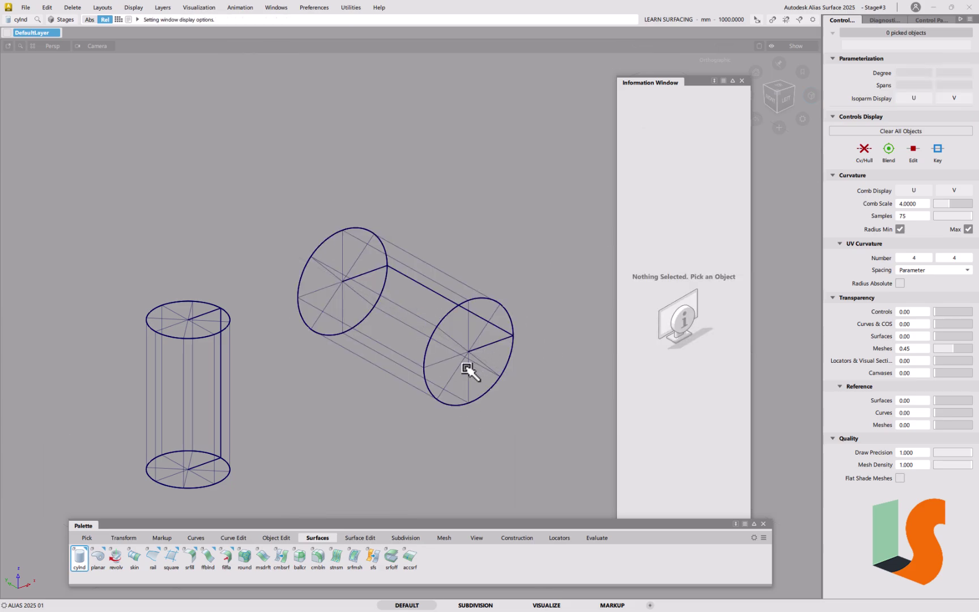
key(Escape)
click(405, 324)
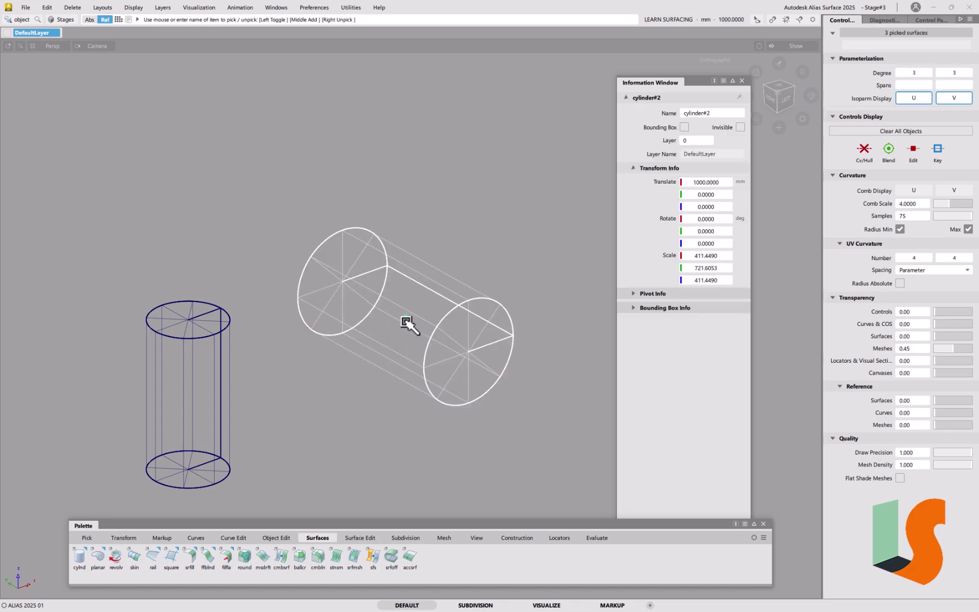
alt+shift+right_drag(426, 343, 438, 309)
alt+shift+middle_drag(438, 310, 477, 247)
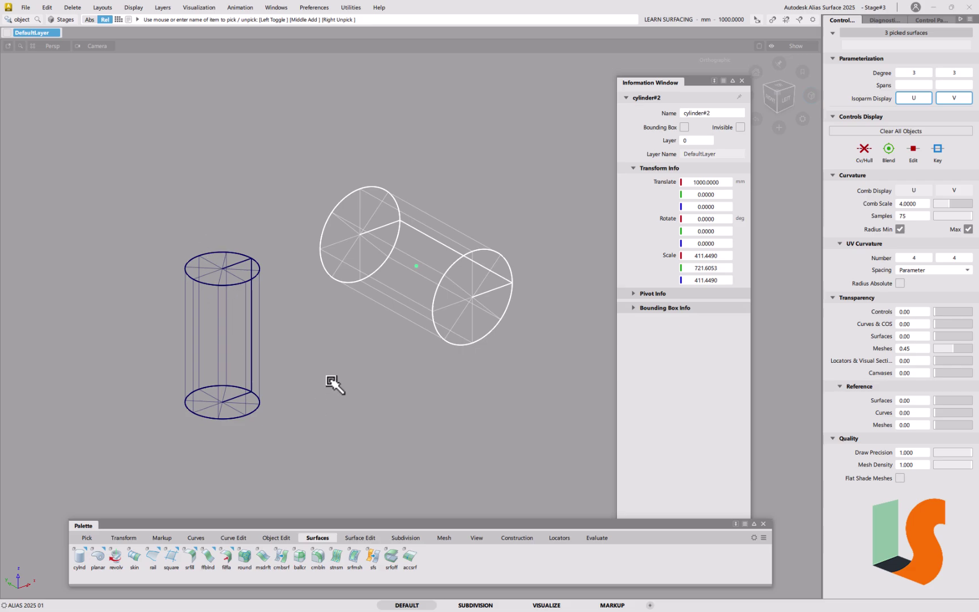
- Add the upright cylinder and stretch both taller along Z with NonProp Scale
click(246, 410)
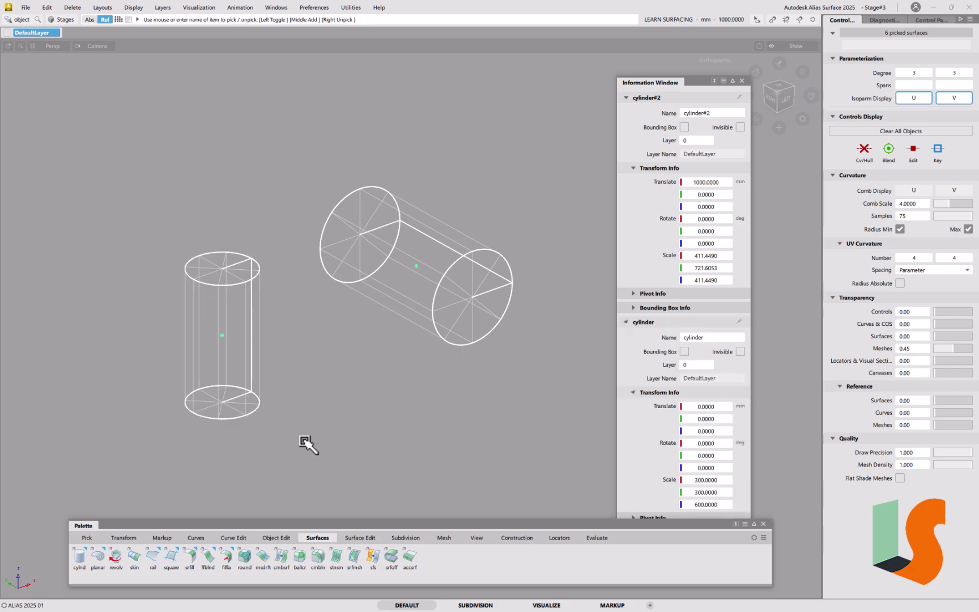
ctrl+shift+drag(334, 415, 293, 416)
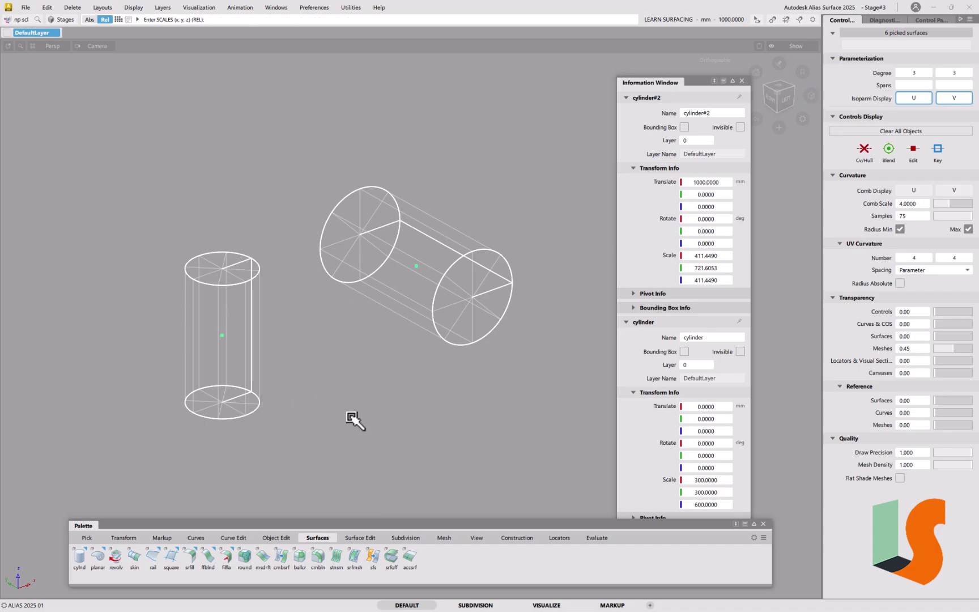
right_drag(318, 446, 481, 323)
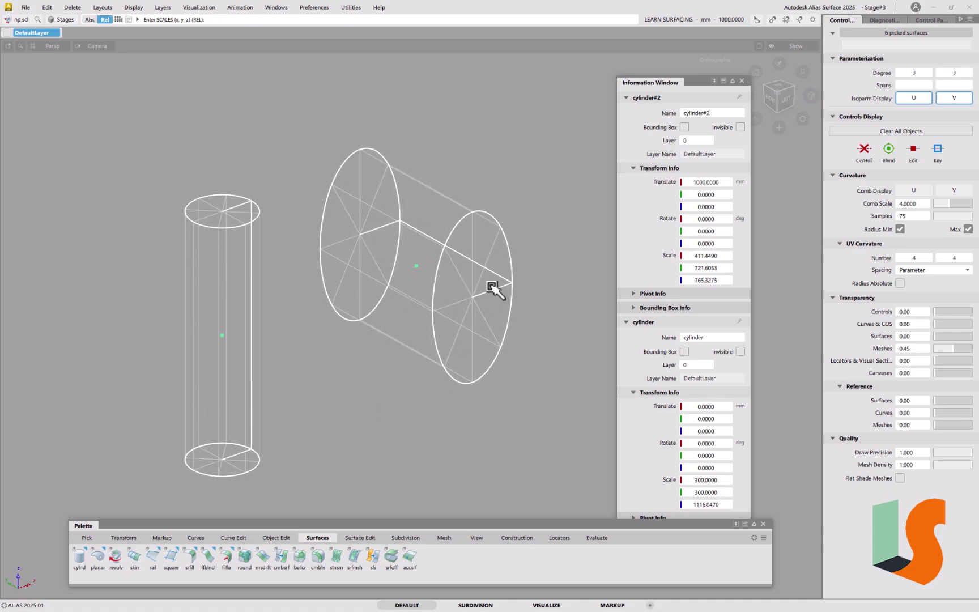
- Undo the Z stretch and reselect cylinder#2
key(ctrl+z)
mouse_move(419, 366)
ctrl+shift+mouse_down()
mouse_move(442, 425)
mouse_move(425, 379)
ctrl+shift+mouse_up()
click(449, 308)
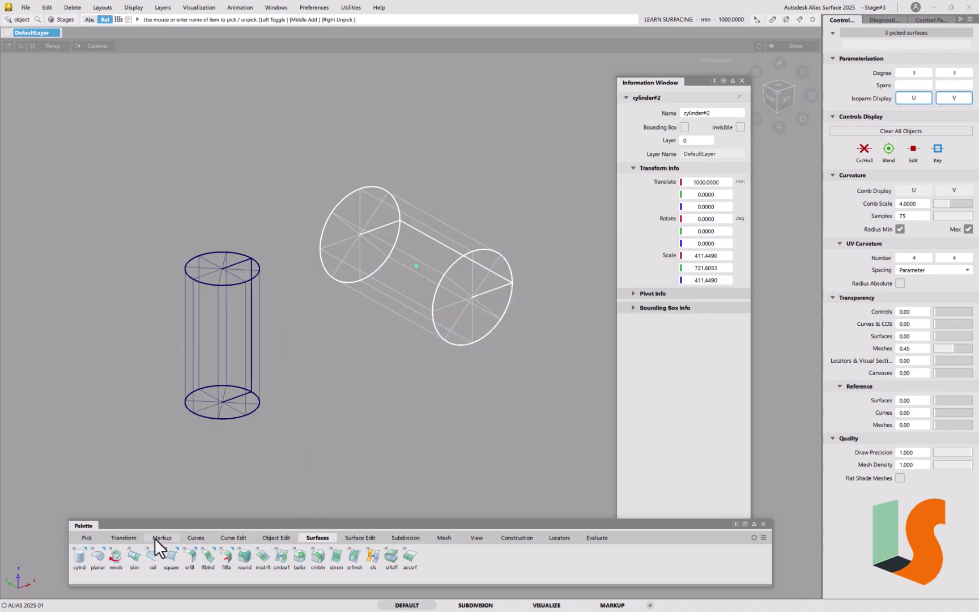
- Set local axes on the horizontal cylinder#2
click(125, 537)
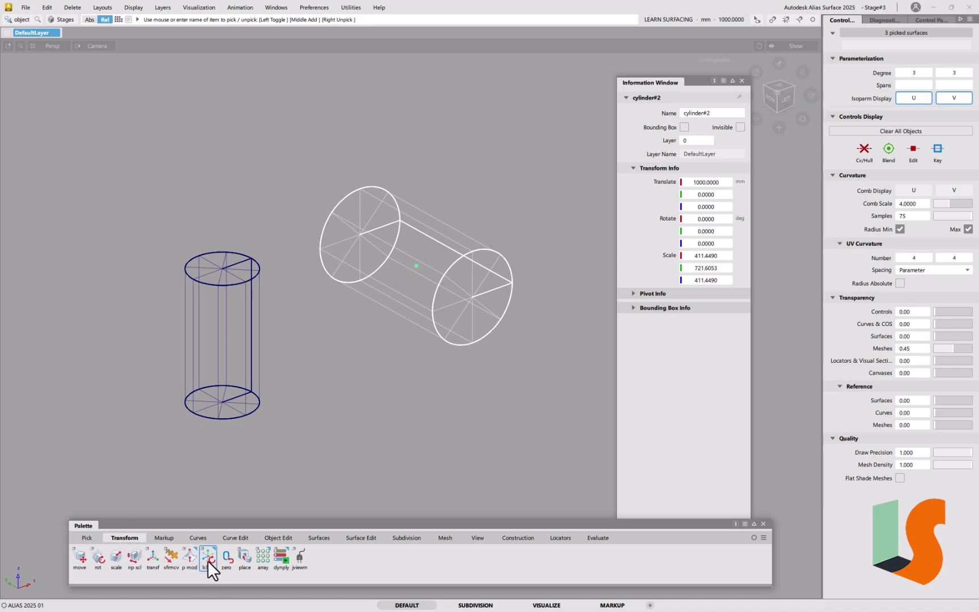
drag(208, 561, 271, 605)
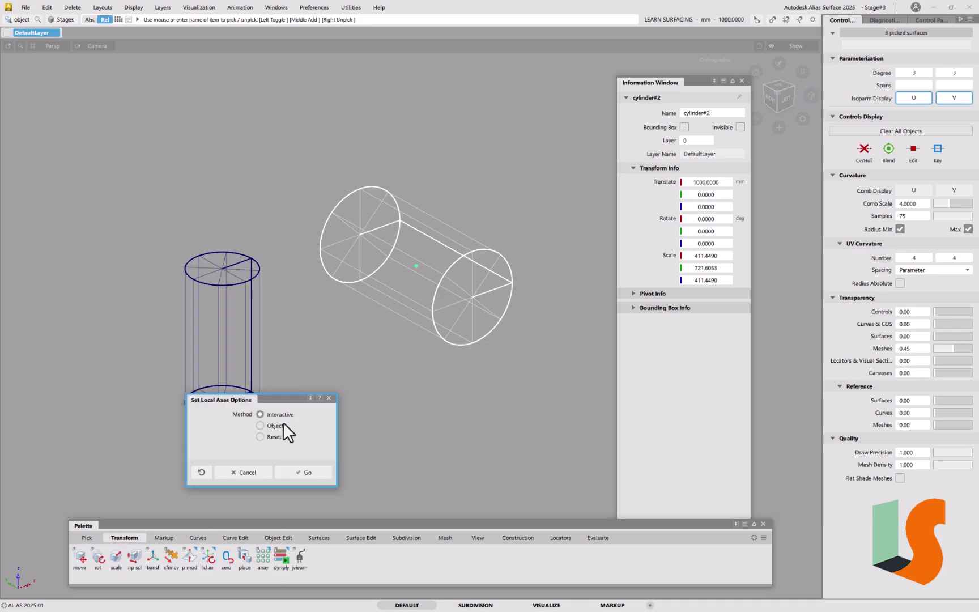
click(306, 474)
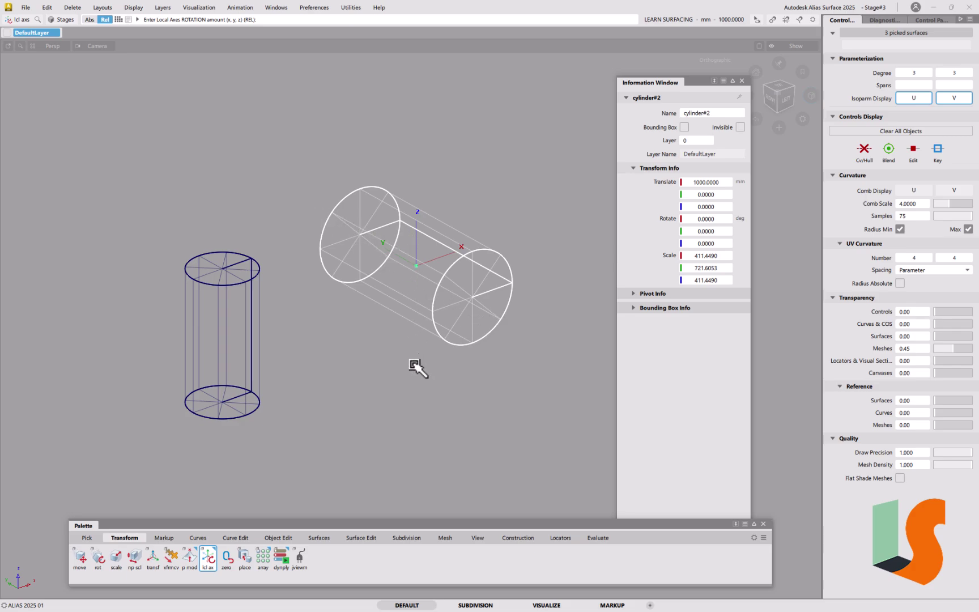
- Non-proportionally stretch cylinder#2 along its axis to a Y scale of 856.7756, then deselect
ctrl+shift+drag(436, 395, 385, 398)
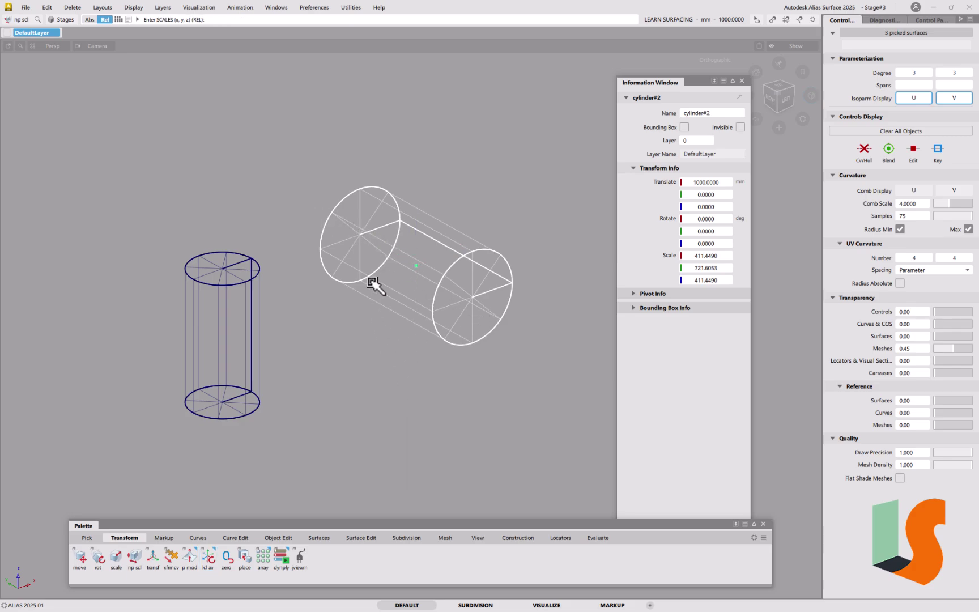
middle_drag(462, 415, 494, 393)
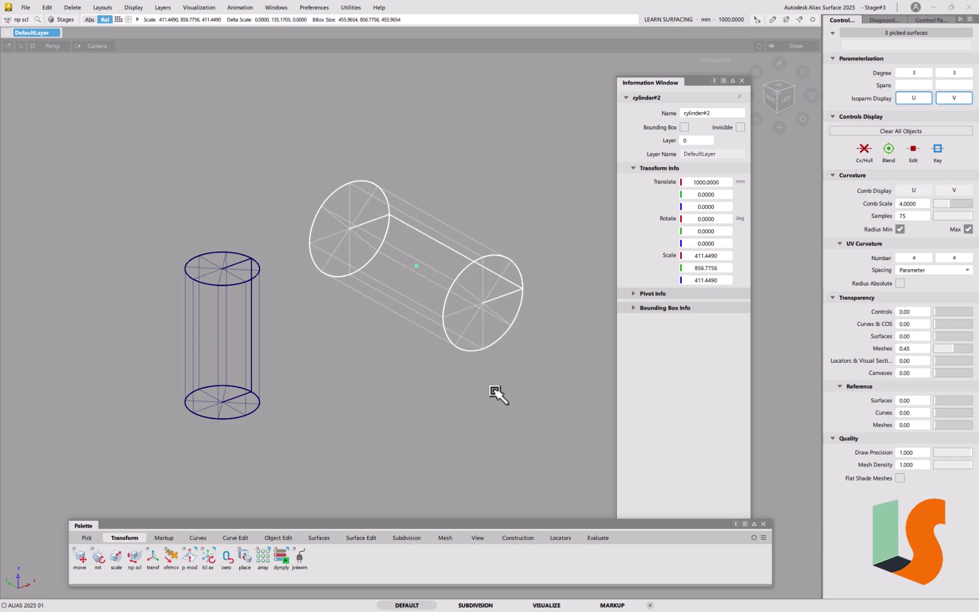
key(Escape)
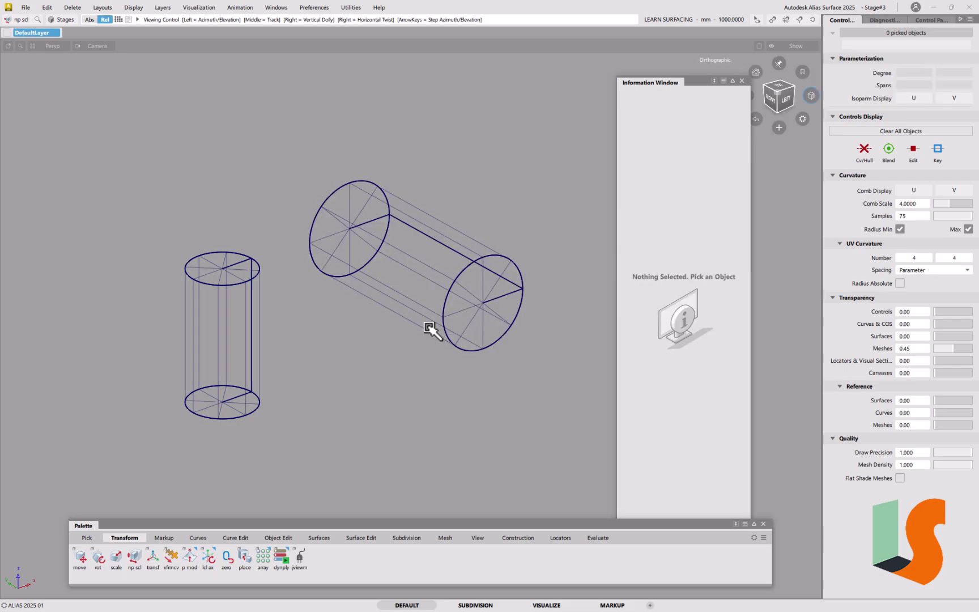
alt+shift+drag(431, 329, 330, 265)
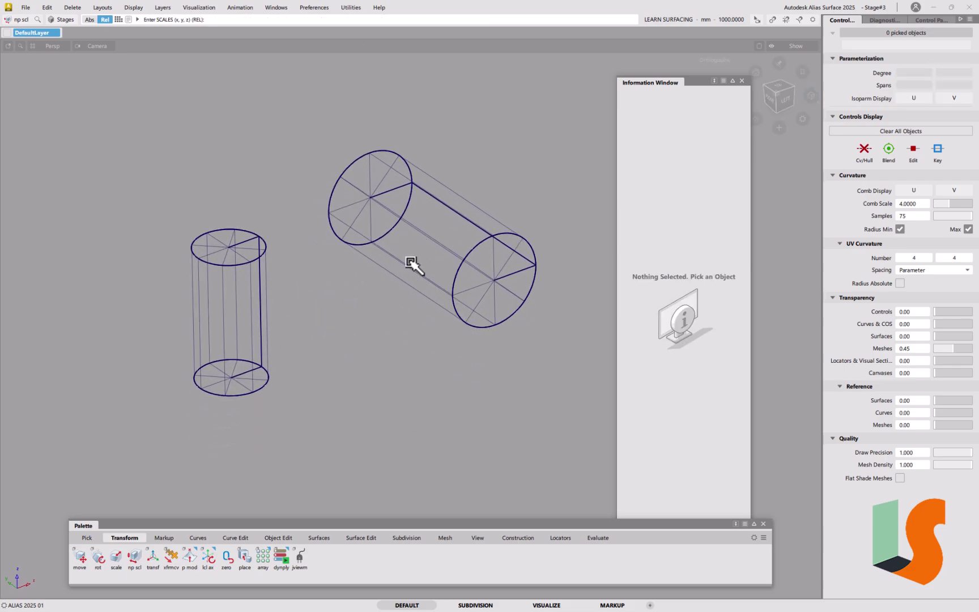
alt+shift+middle_drag(420, 328, 492, 365)
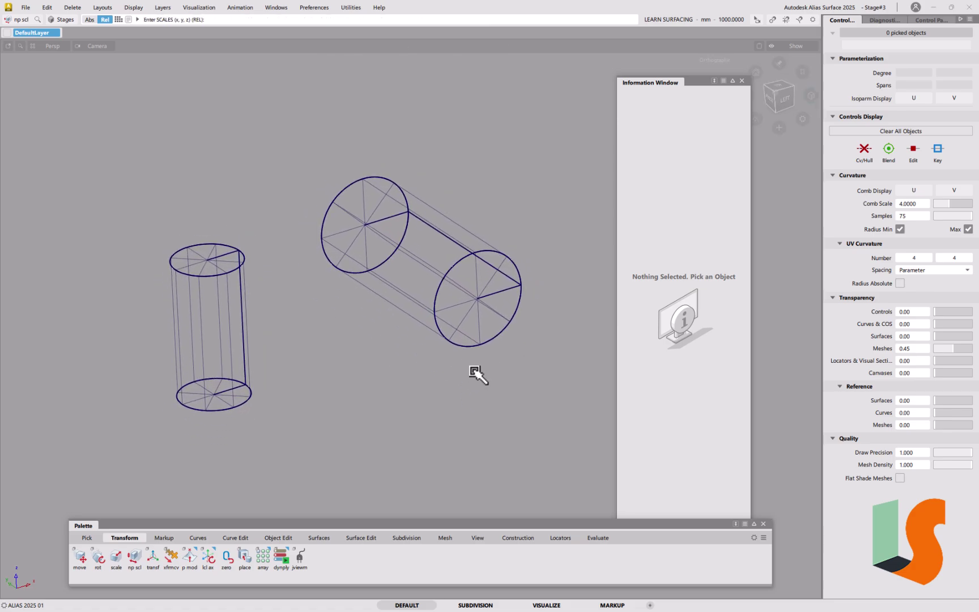
ctrl+shift+drag(407, 347, 398, 314)
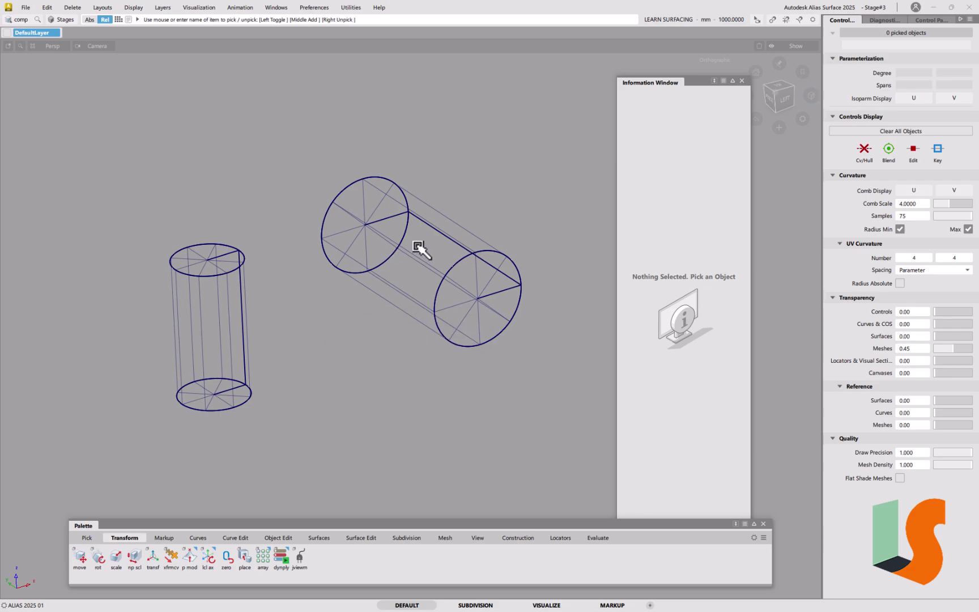
- Show V-direction curvature combs on cyl_body#2, reading min R 194.595 and max R 211.952
click(410, 266)
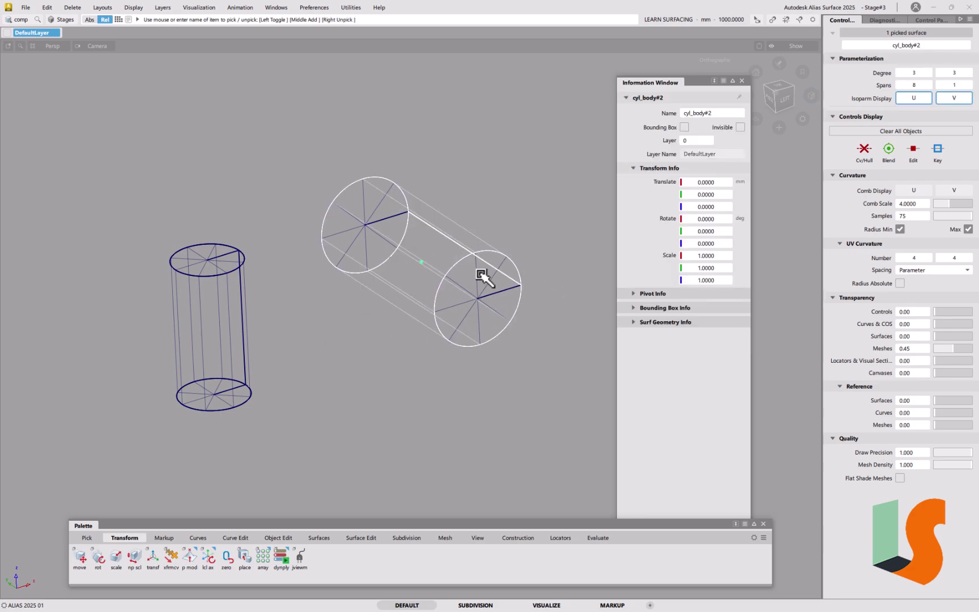
click(953, 192)
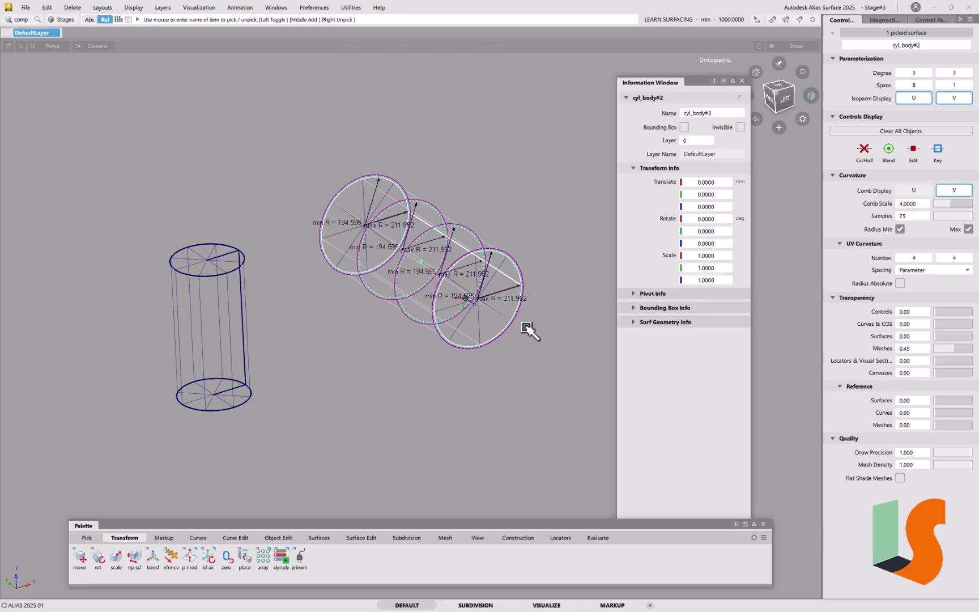
scroll(531, 332, up, 3)
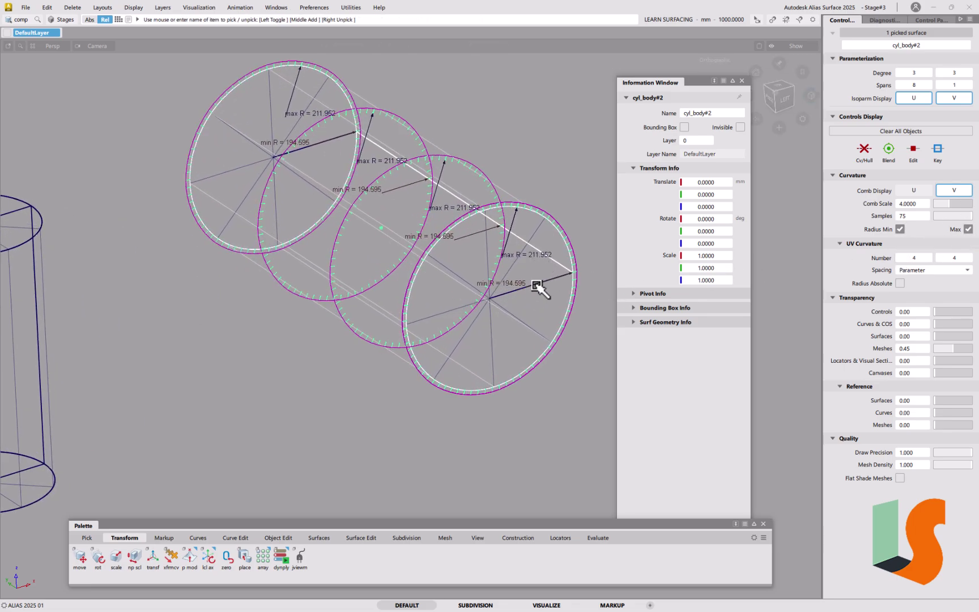
scroll(482, 295, down, 5)
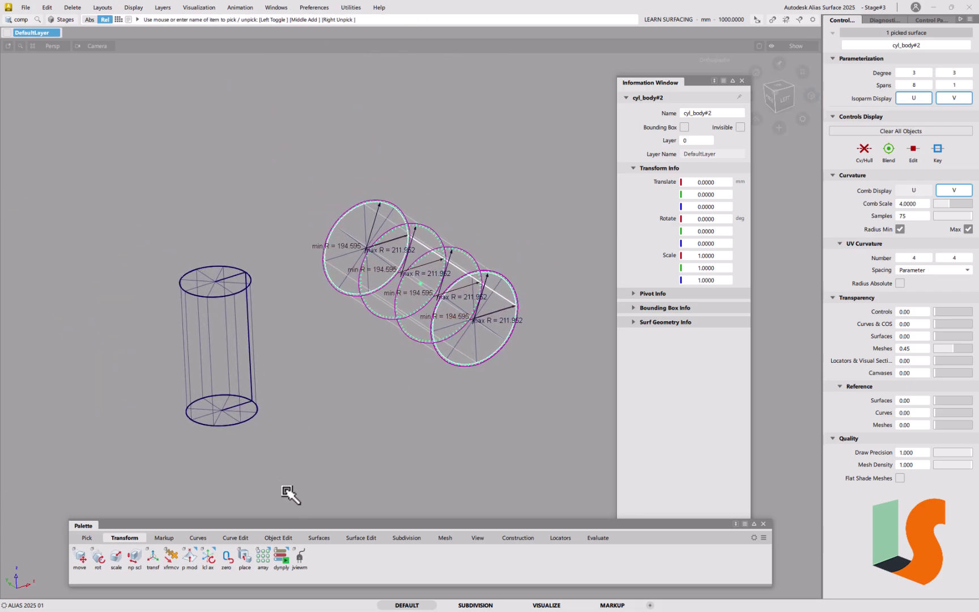